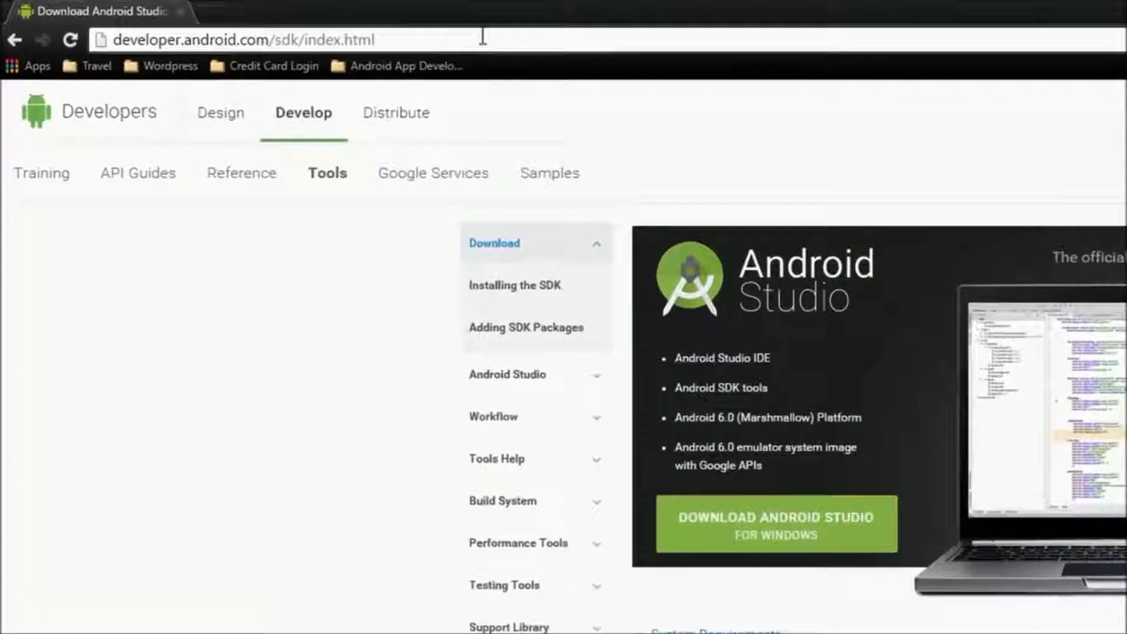
pyautogui.click(295, 24)
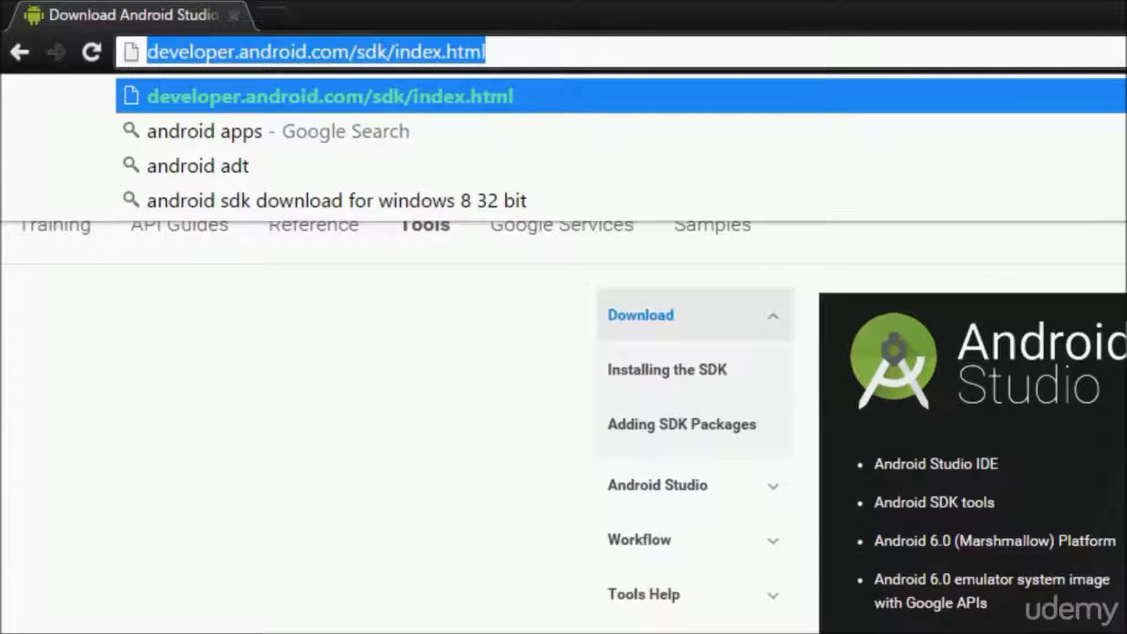
pyautogui.click(367, 322)
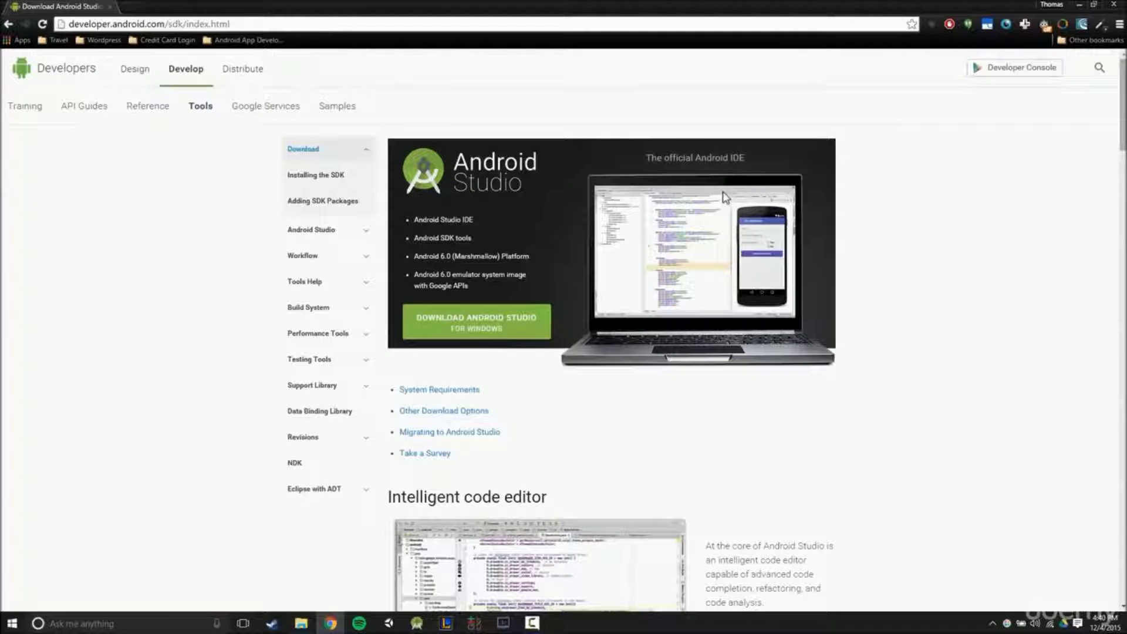
pyautogui.click(496, 324)
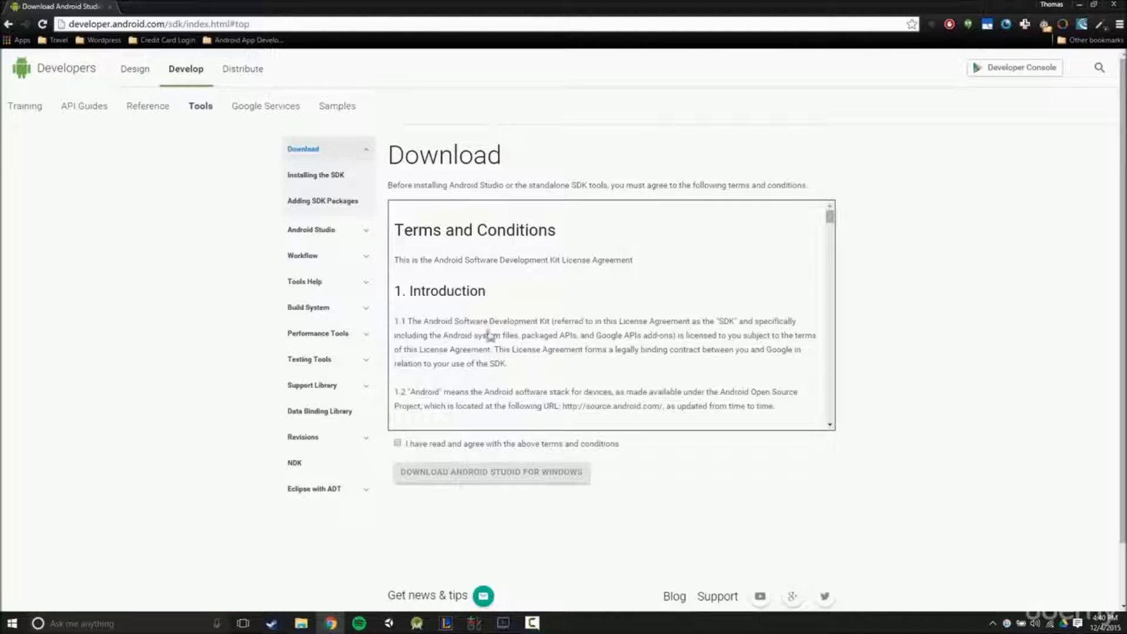
pyautogui.click(8, 23)
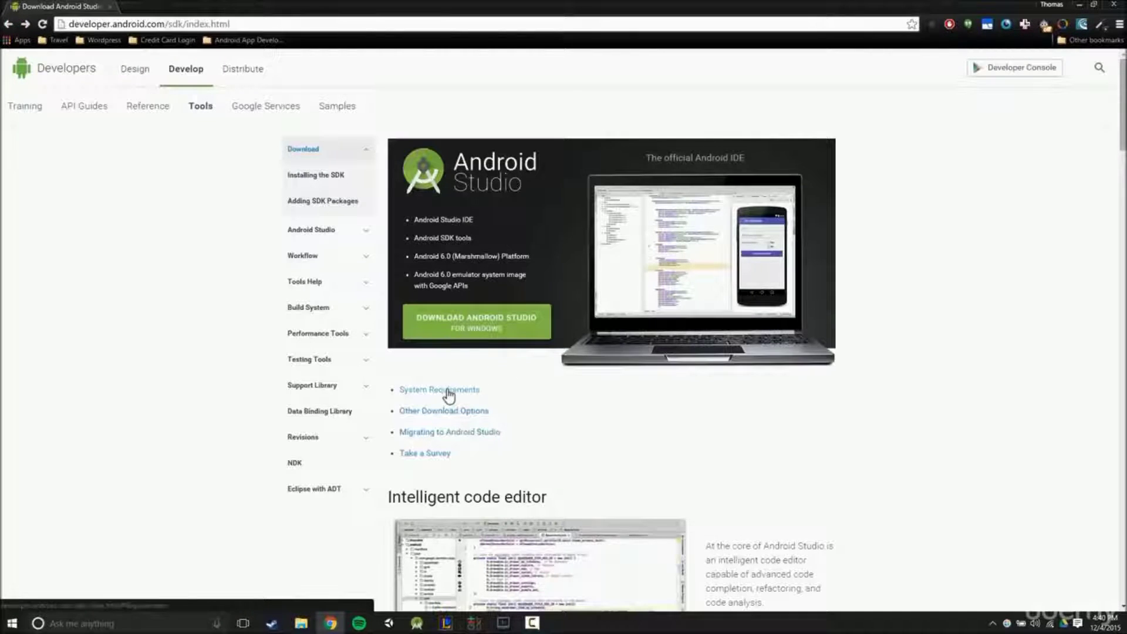
# Step: View the Android Studio system requirements and highlight the Java Development Kit (JDK) 7 entry for Windows
pyautogui.click(448, 390)
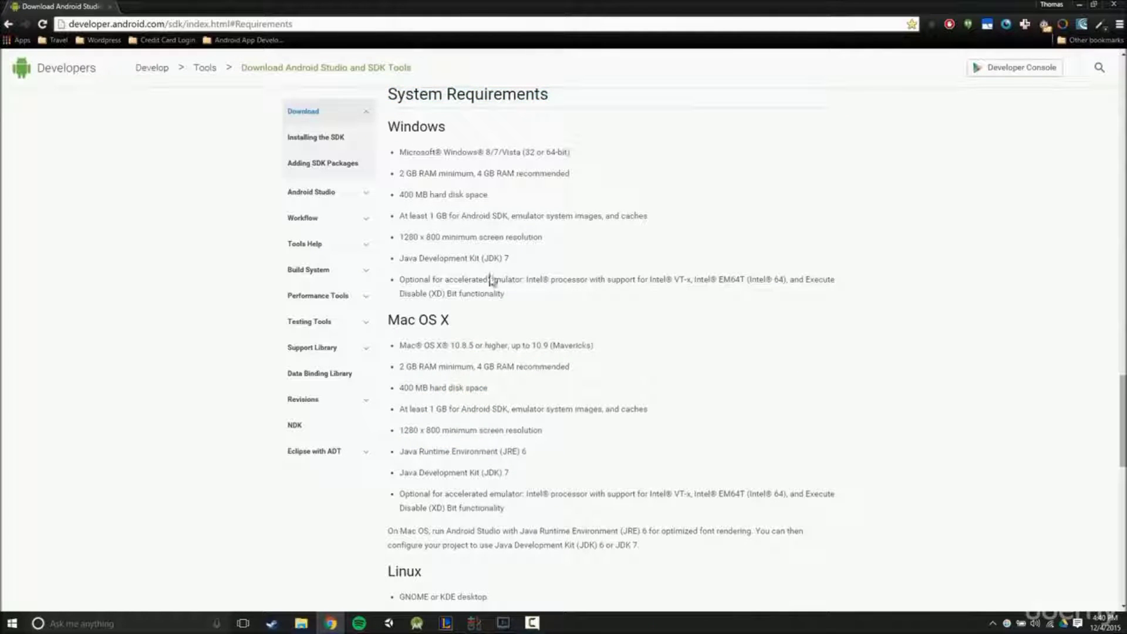
pyautogui.moveTo(534, 266); pyautogui.dragTo(410, 262)
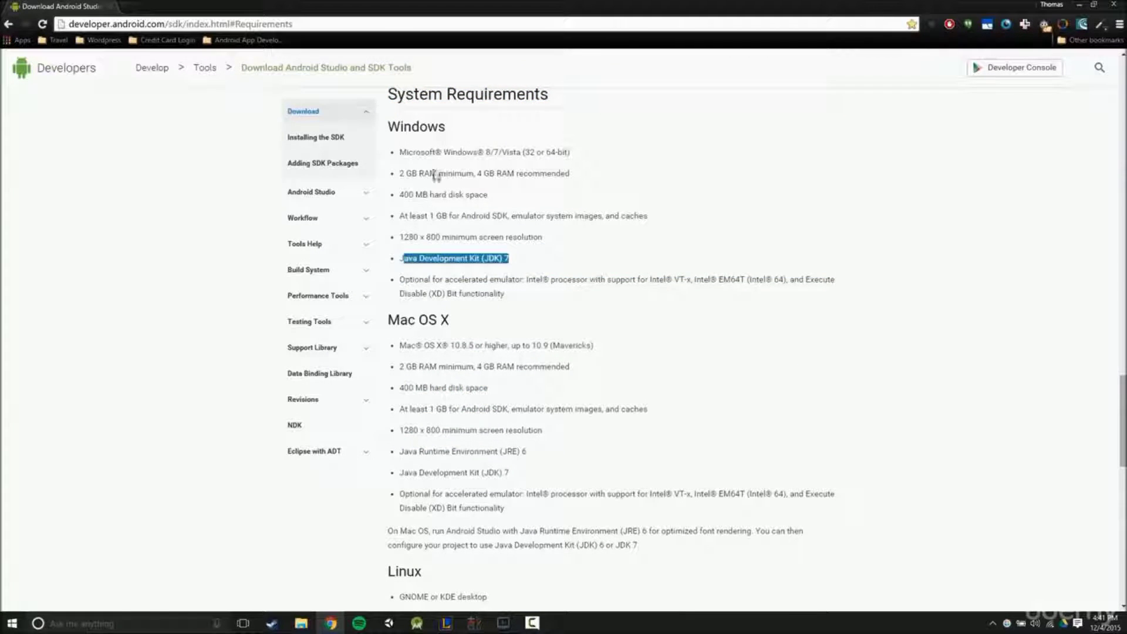
pyautogui.click(409, 259)
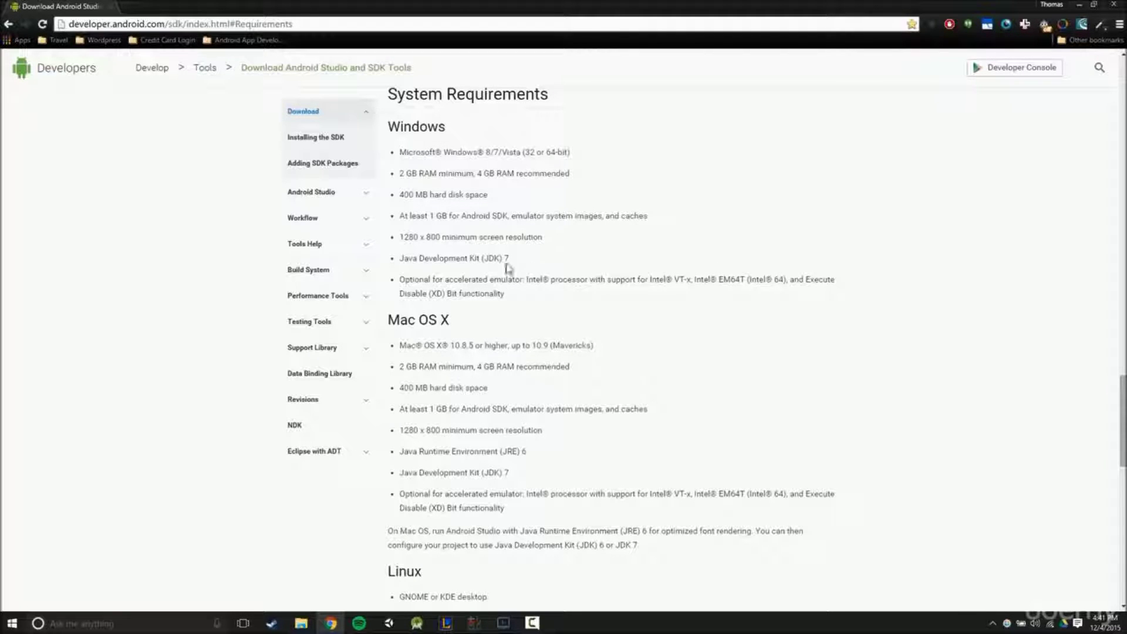
pyautogui.moveTo(524, 262); pyautogui.dragTo(399, 259)
# Step: Download Android Studio for Windows after agreeing to the terms and conditions
pyautogui.scroll(20, 478, 274)
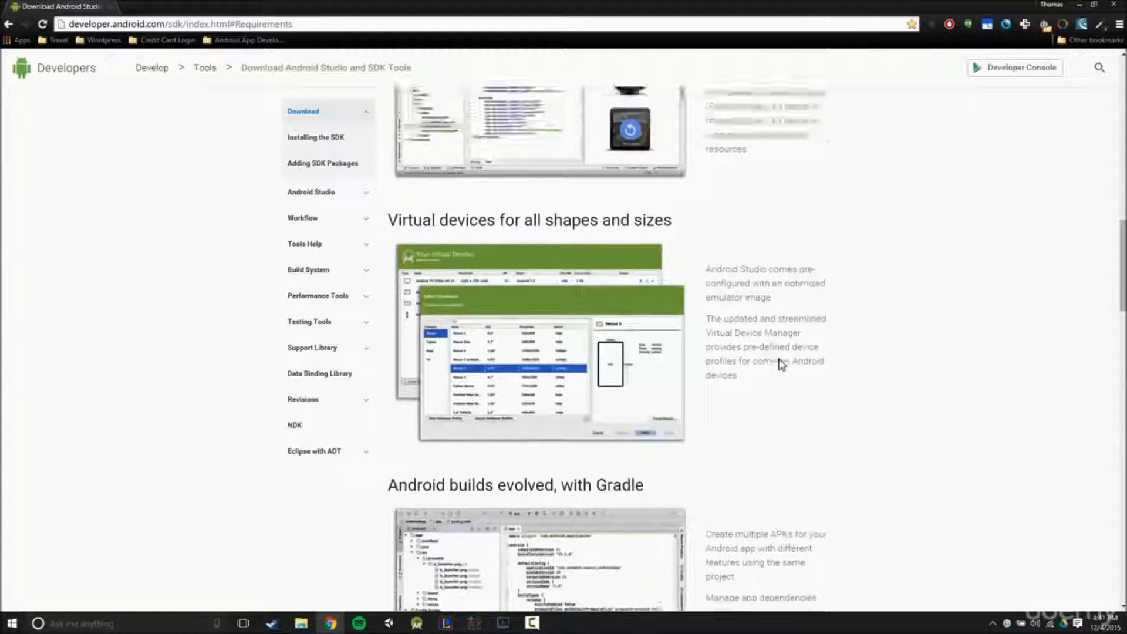
pyautogui.scroll(6, 788, 364)
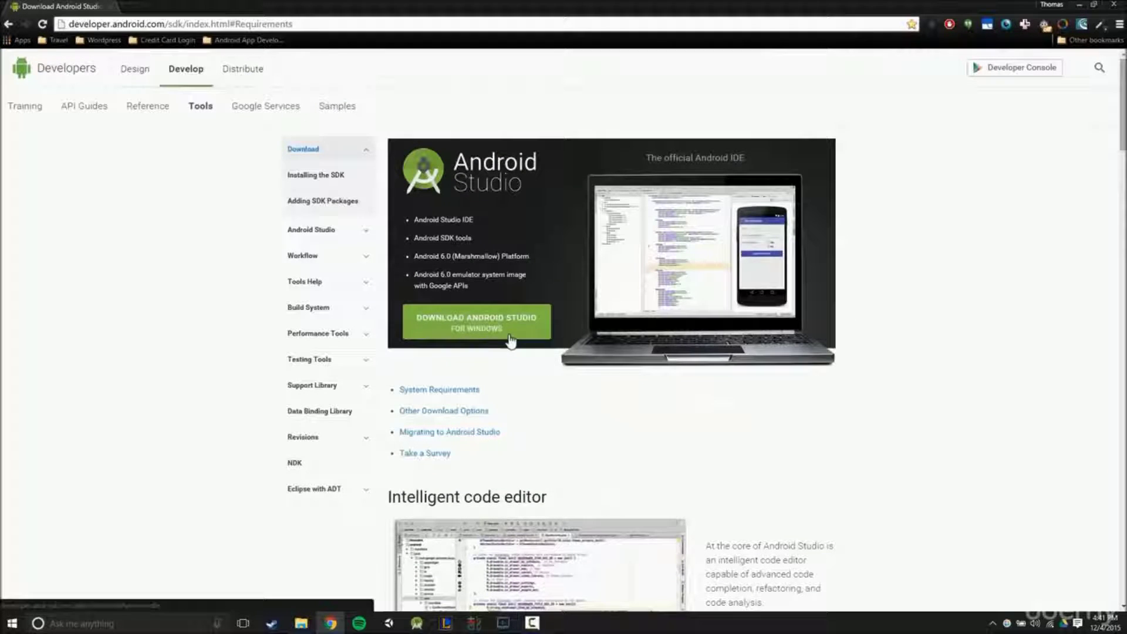
pyautogui.click(508, 334)
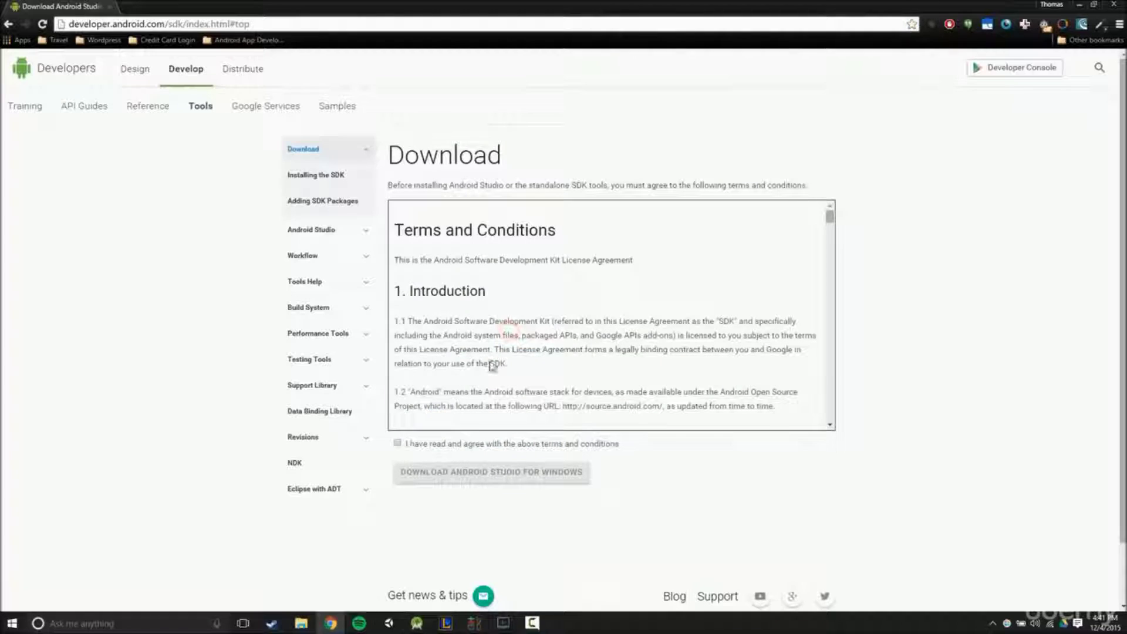
pyautogui.click(398, 445)
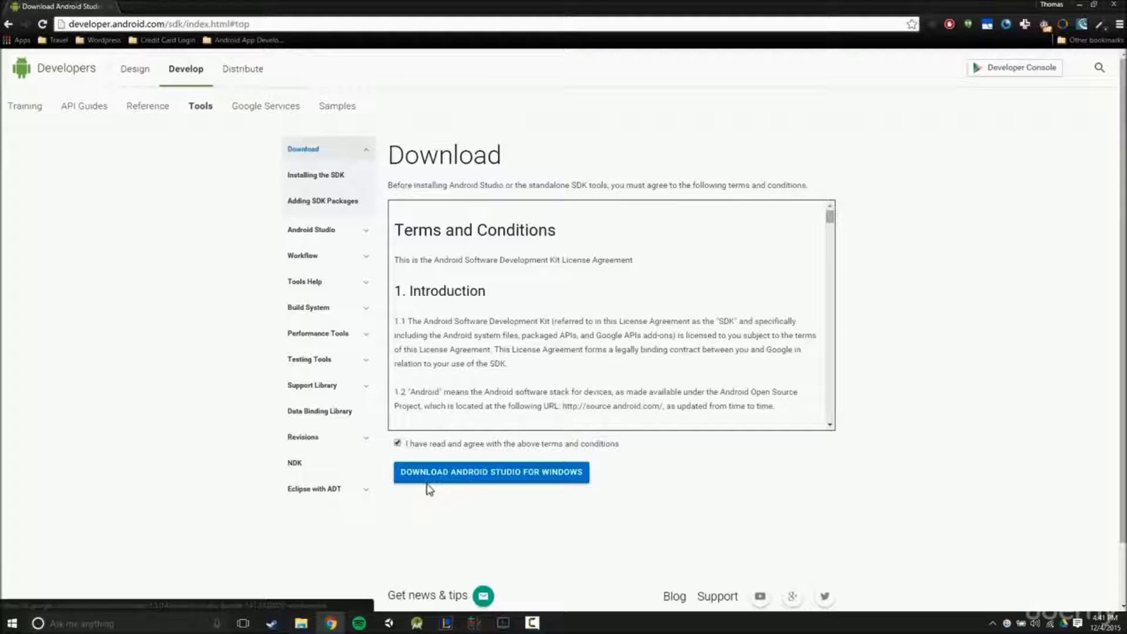
pyautogui.click(537, 477)
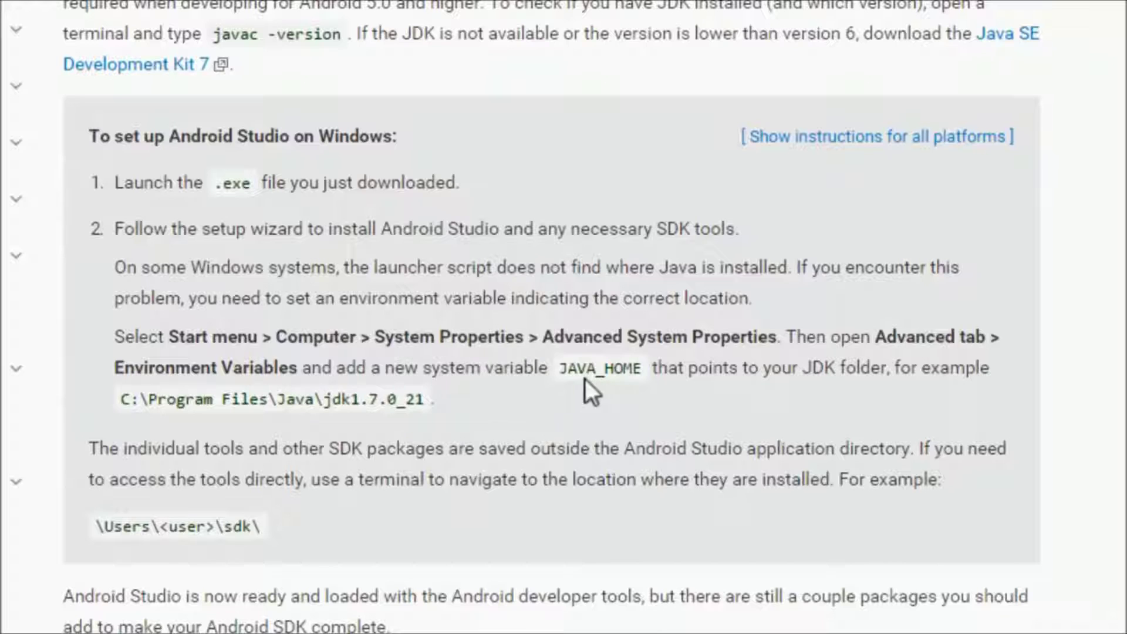
# Step: Examine the Windows setup instructions on adding the JAVA_HOME system variable, including the example JDK folder path
pyautogui.moveTo(564, 368); pyautogui.dragTo(642, 368)
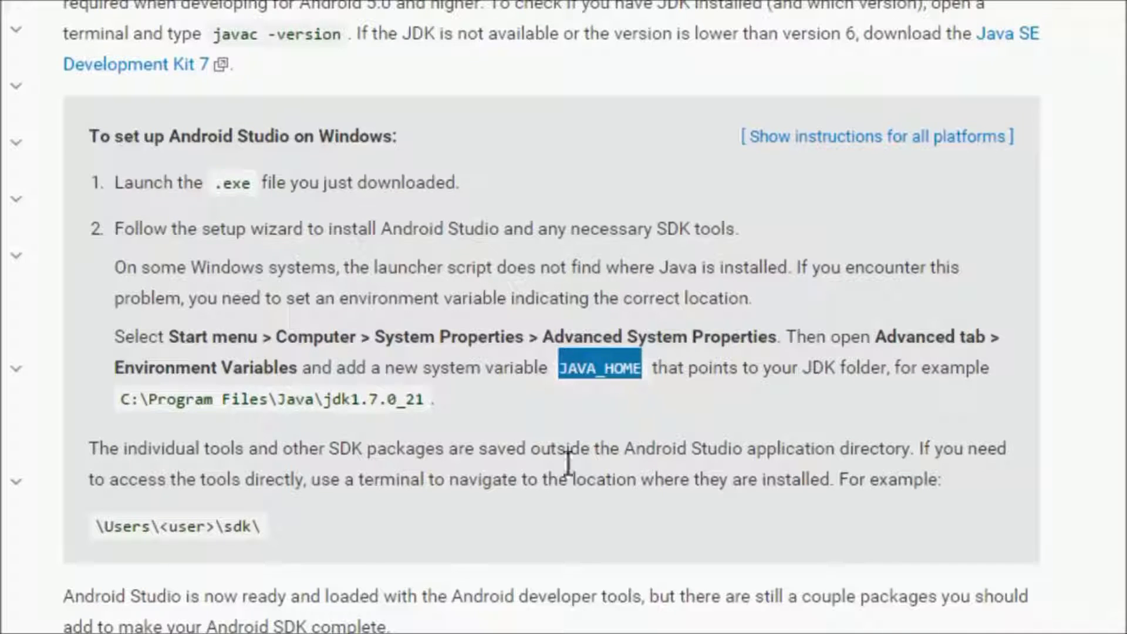
pyautogui.click(326, 345)
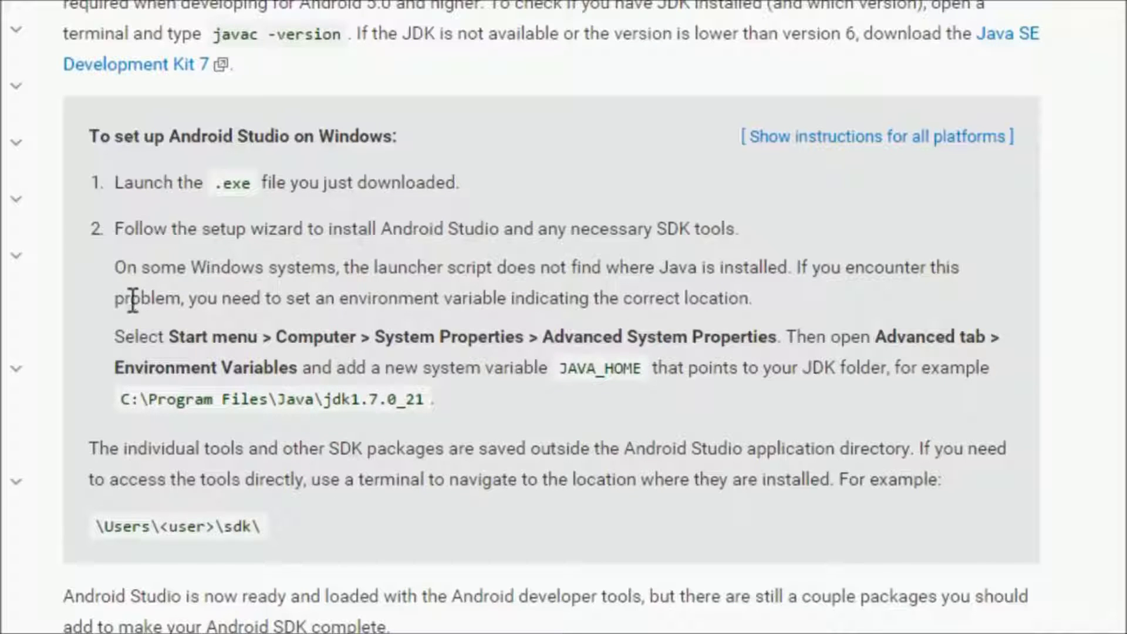
pyautogui.moveTo(117, 229); pyautogui.dragTo(301, 364)
pyautogui.click(491, 440)
pyautogui.moveTo(457, 409); pyautogui.dragTo(115, 337)
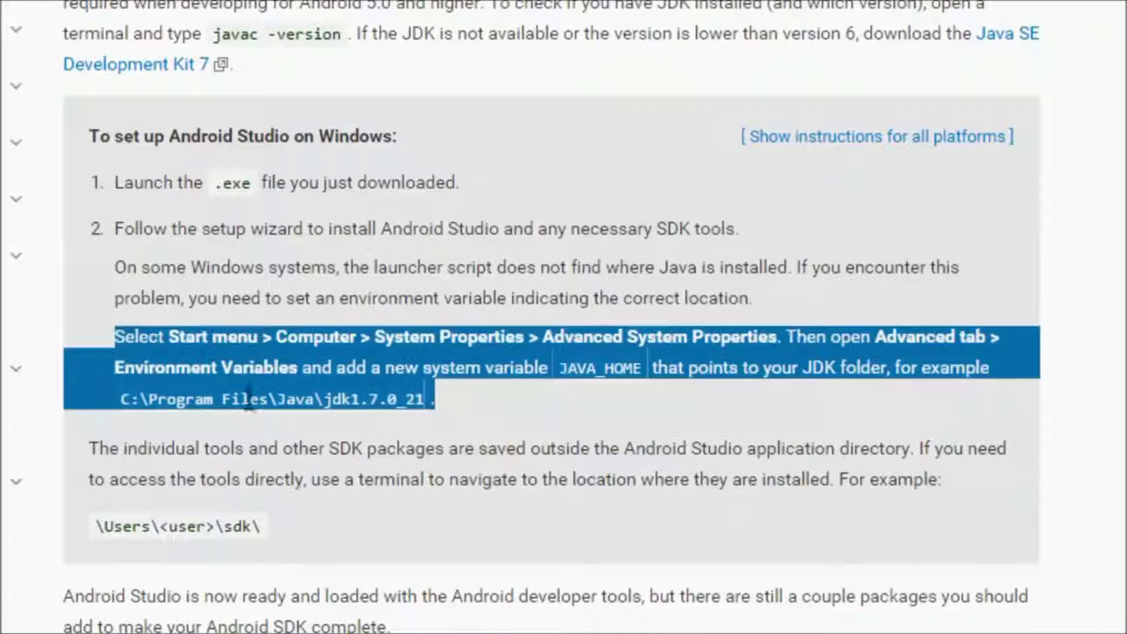
pyautogui.click(500, 396)
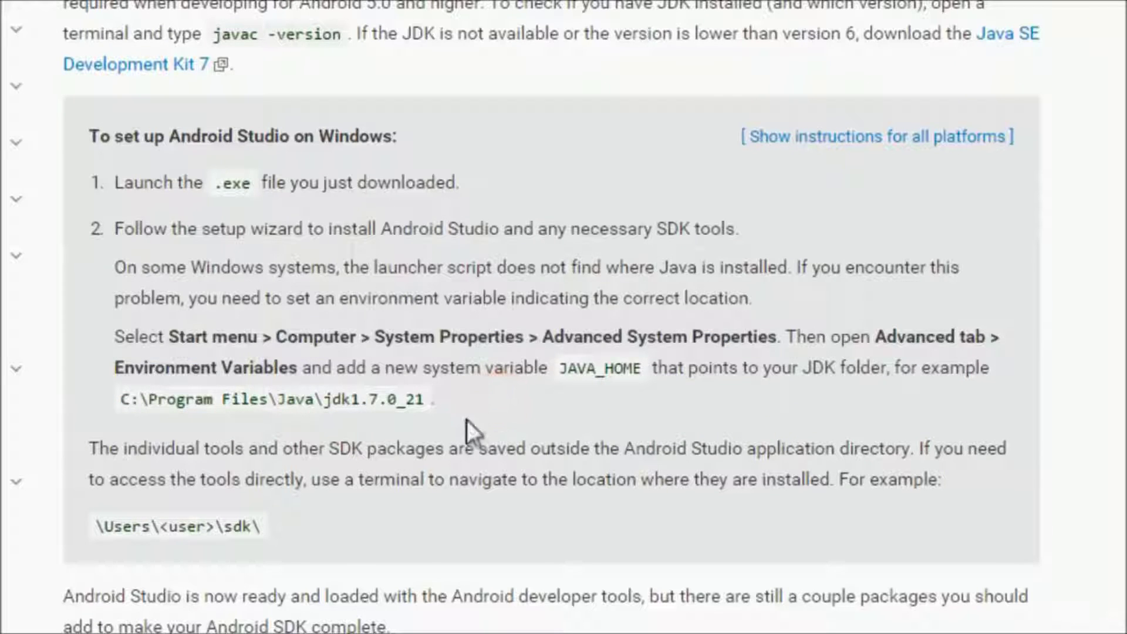
pyautogui.moveTo(320, 393); pyautogui.dragTo(425, 413)
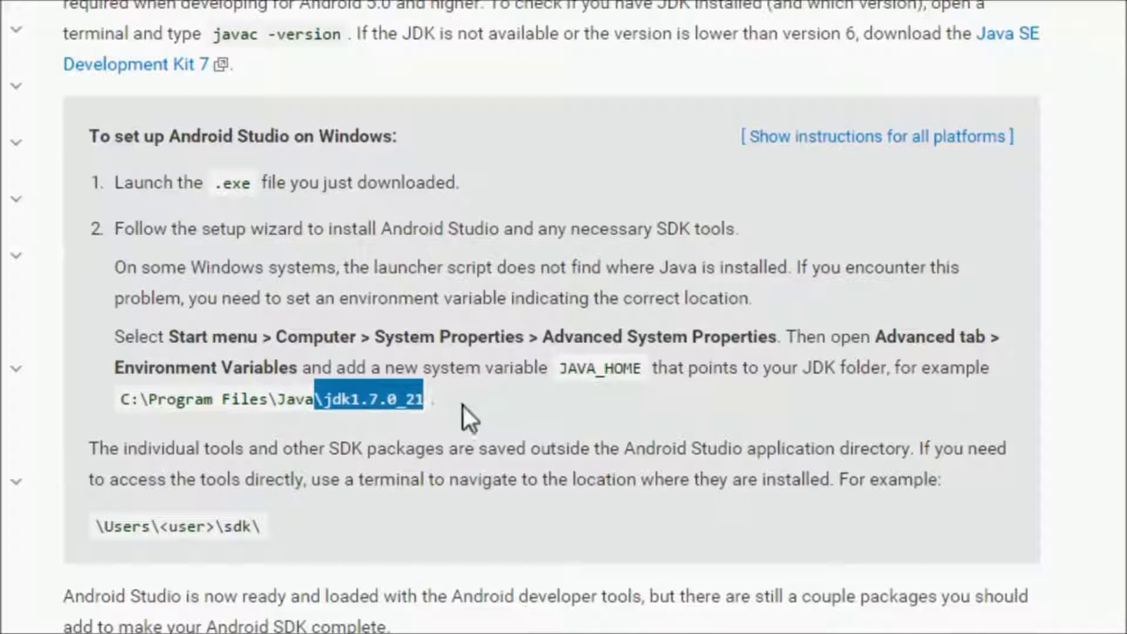
pyautogui.click(291, 399)
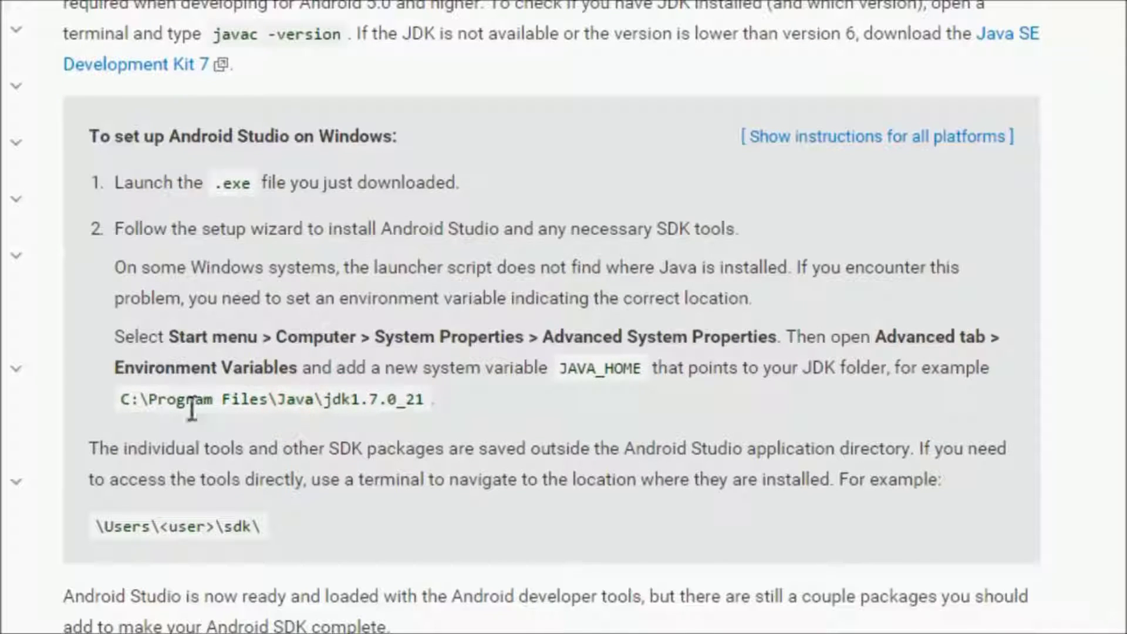
pyautogui.click(324, 402)
pyautogui.moveTo(327, 404); pyautogui.dragTo(426, 406)
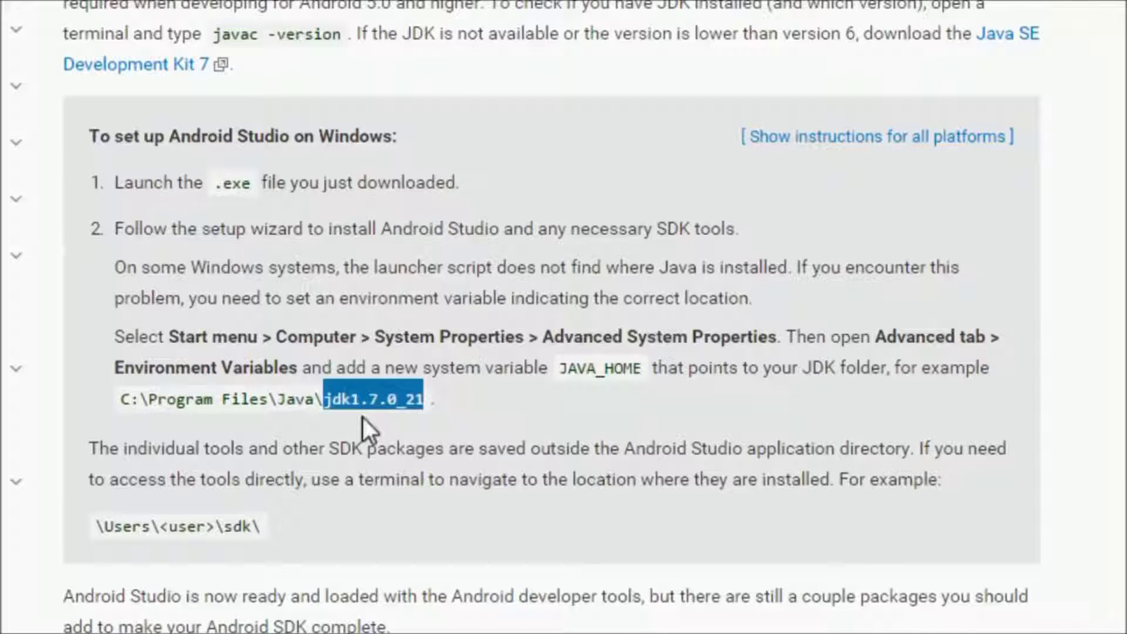
pyautogui.click(545, 300)
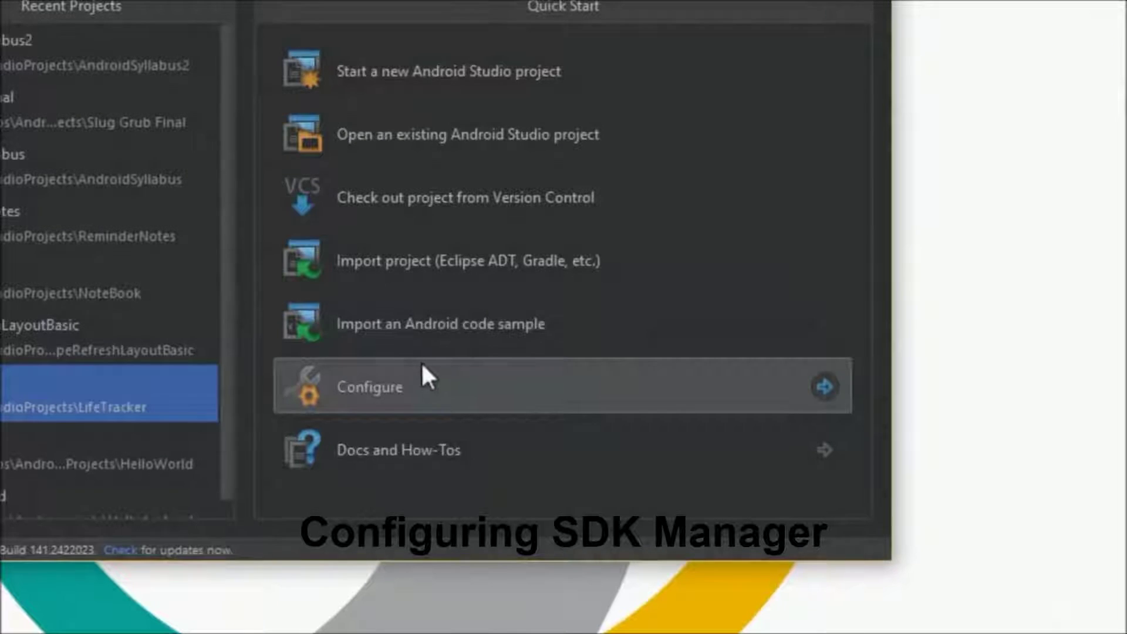
# Step: In Android Studio's configuration, launch the standalone SDK Manager and dismiss its log once the packages are loaded
pyautogui.click(423, 367)
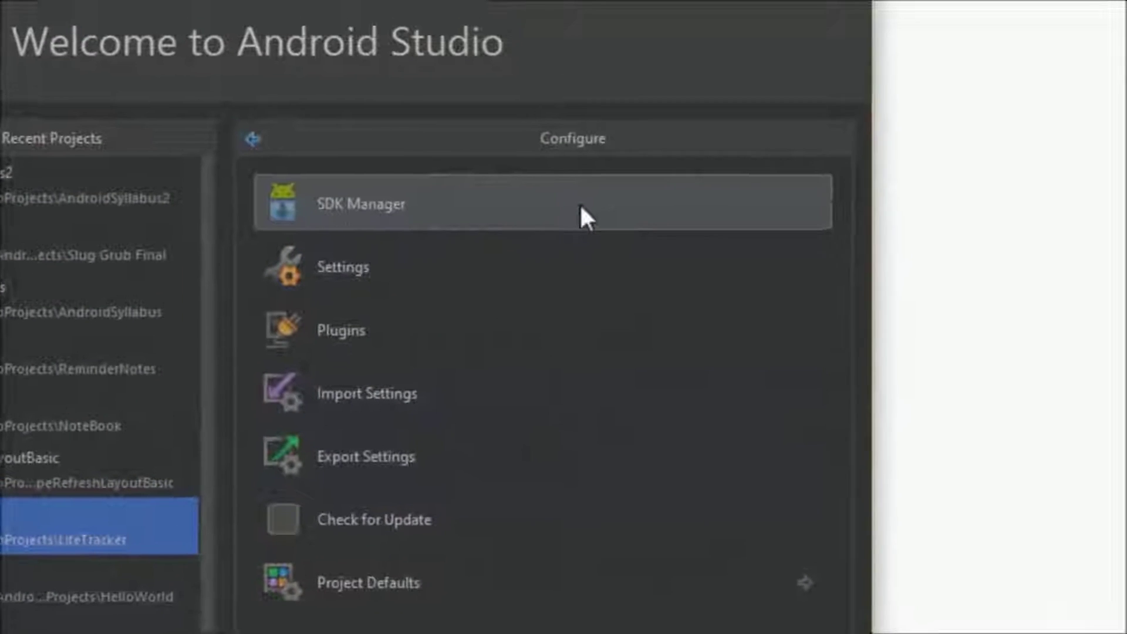
pyautogui.click(599, 129)
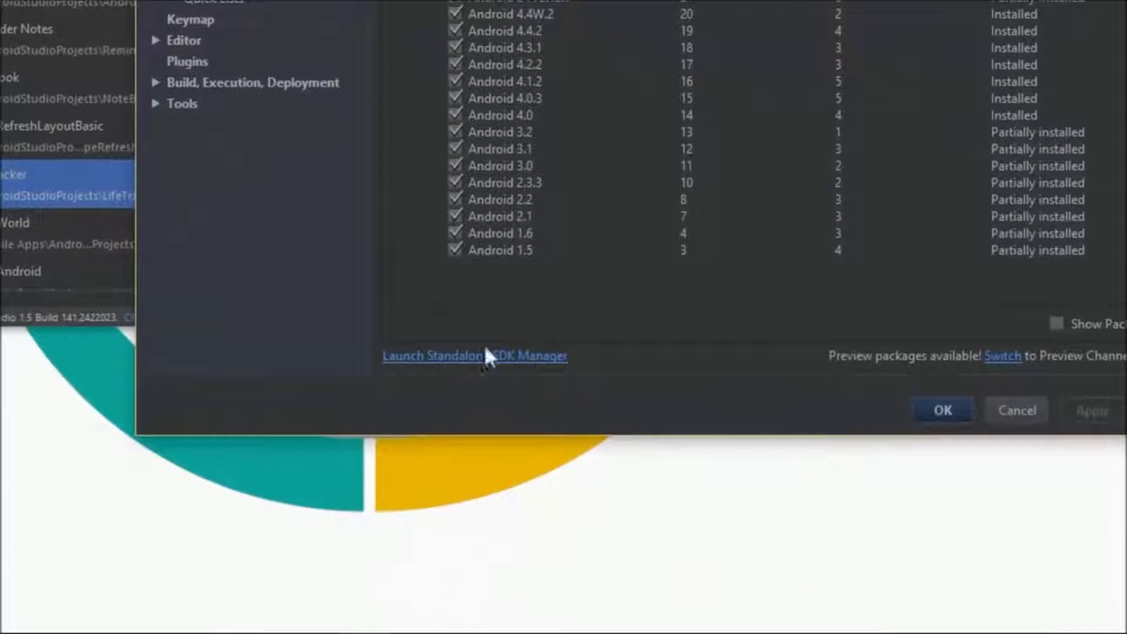
pyautogui.click(478, 355)
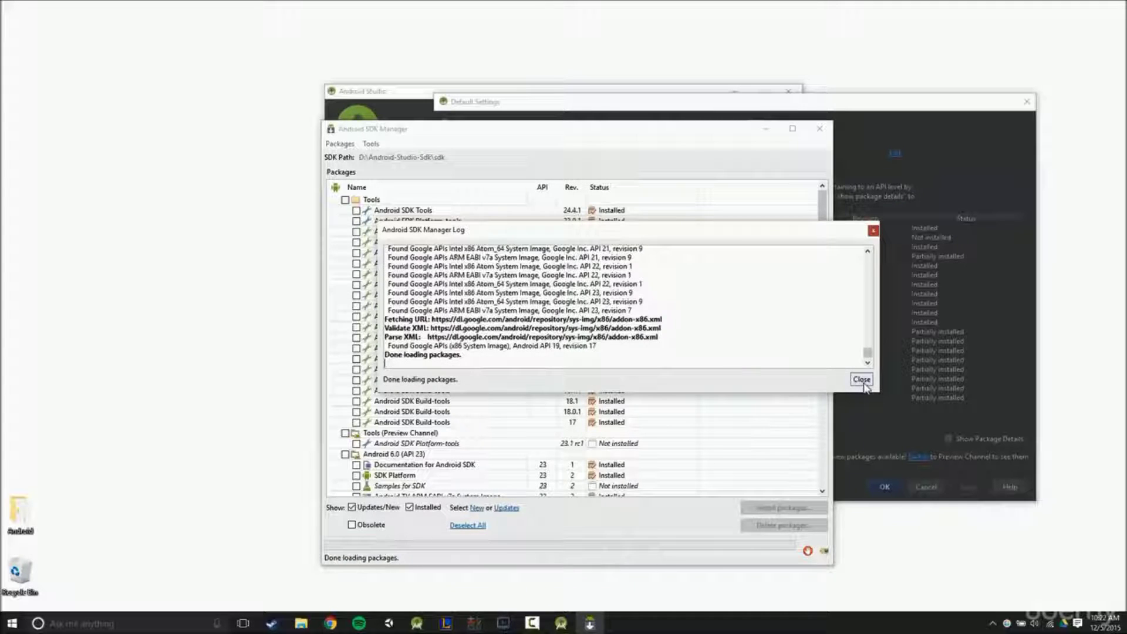
pyautogui.click(862, 380)
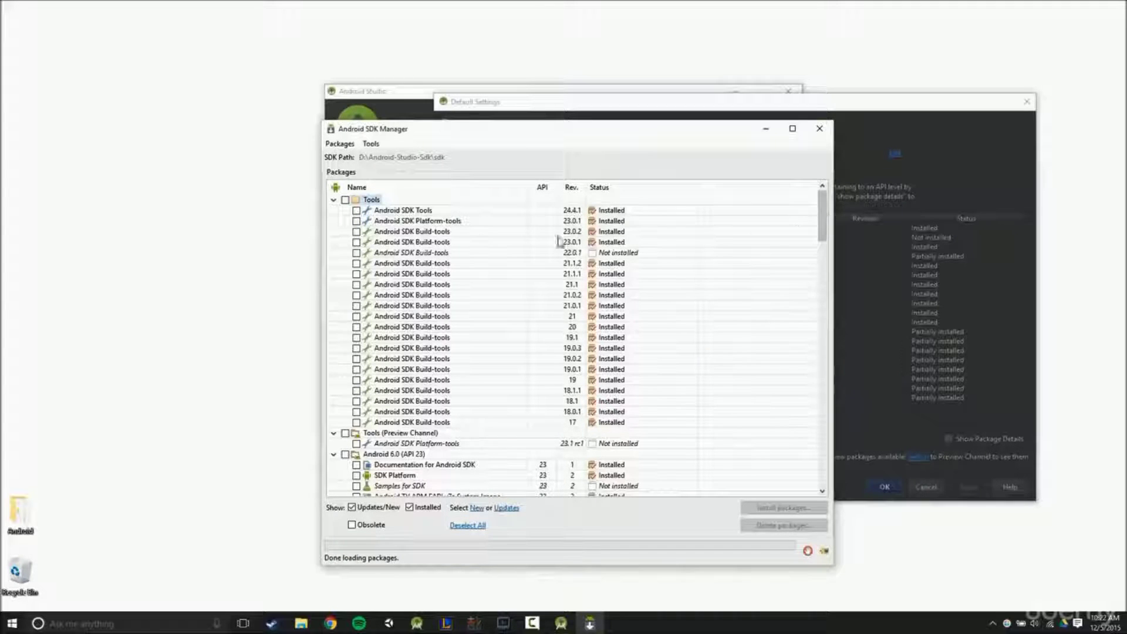
# Step: Collapse every expanded group in the package list, from Tools through the Android API versions to Extras
pyautogui.click(333, 199)
pyautogui.click(333, 210)
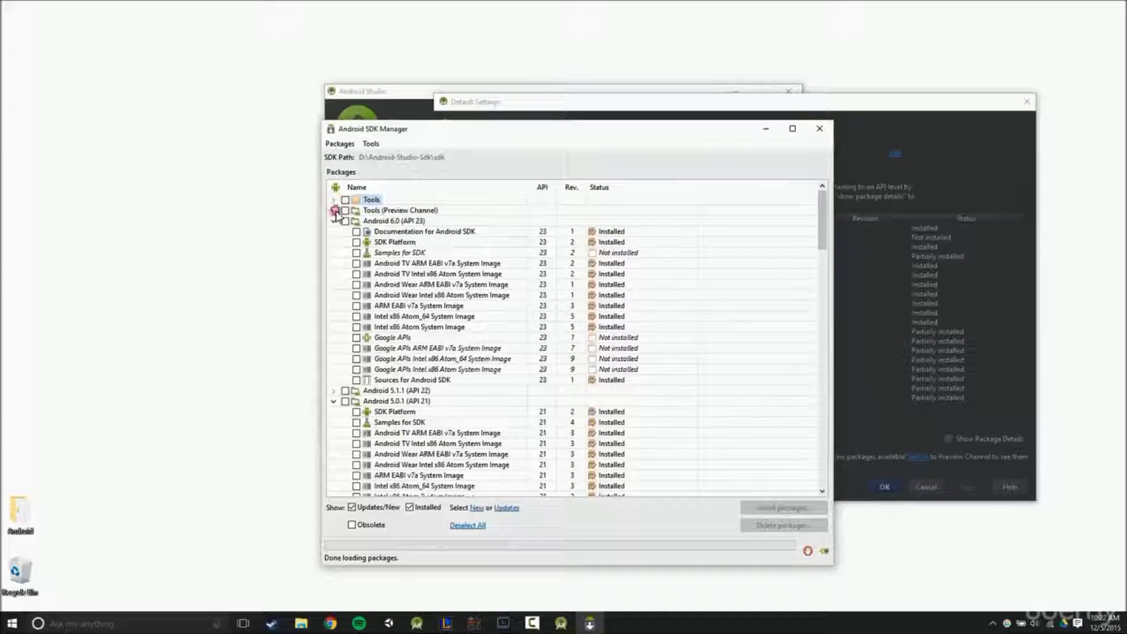
pyautogui.click(334, 221)
pyautogui.click(333, 242)
pyautogui.click(333, 252)
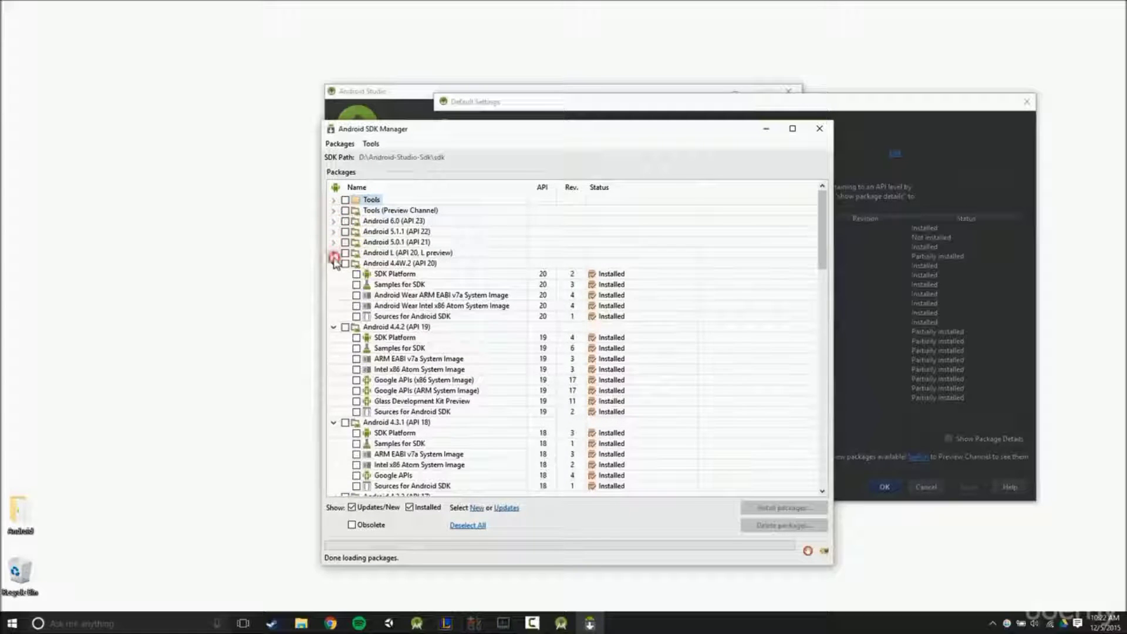
pyautogui.click(333, 263)
pyautogui.click(334, 274)
pyautogui.click(333, 285)
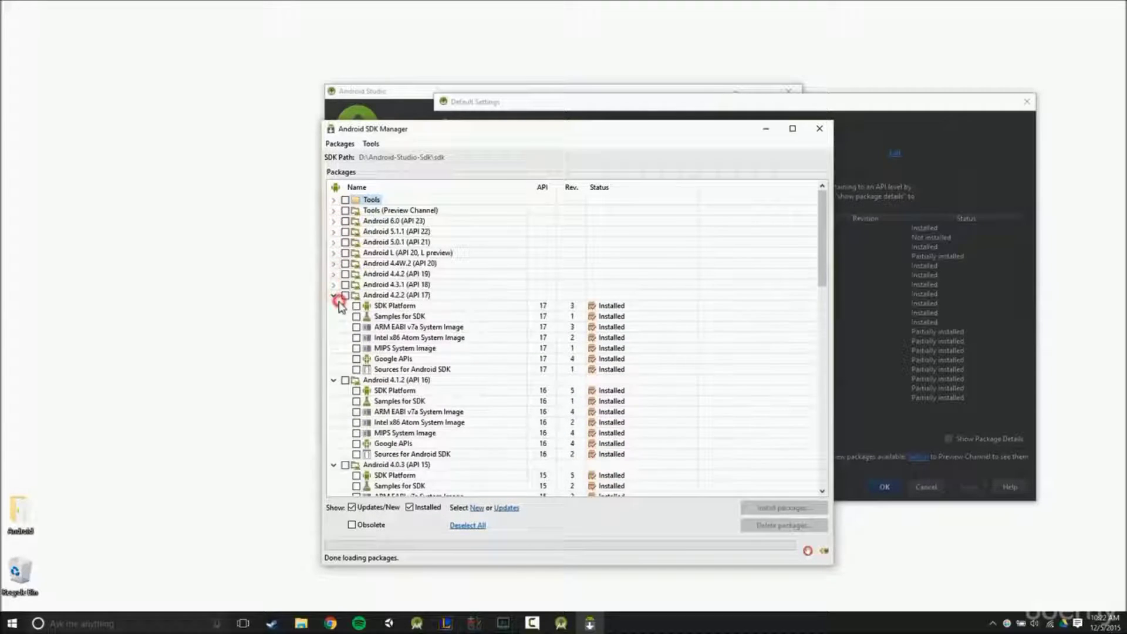
pyautogui.click(334, 295)
pyautogui.click(334, 305)
pyautogui.click(334, 316)
pyautogui.click(333, 326)
pyautogui.click(334, 337)
pyautogui.click(334, 347)
pyautogui.click(334, 369)
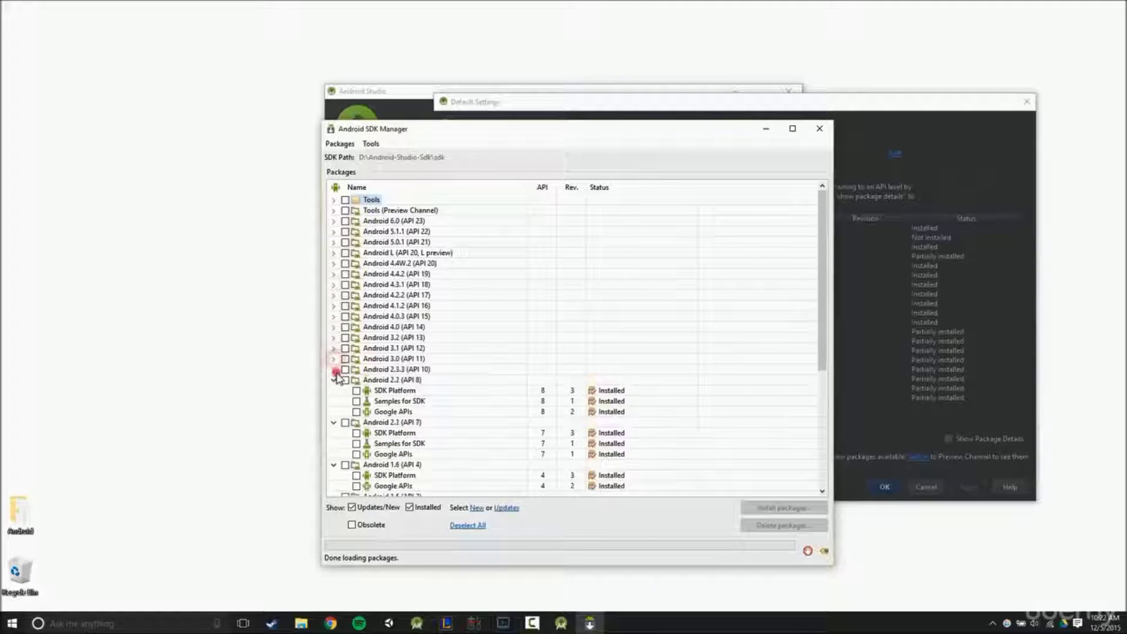
pyautogui.click(334, 379)
pyautogui.click(334, 390)
pyautogui.click(335, 401)
pyautogui.click(334, 412)
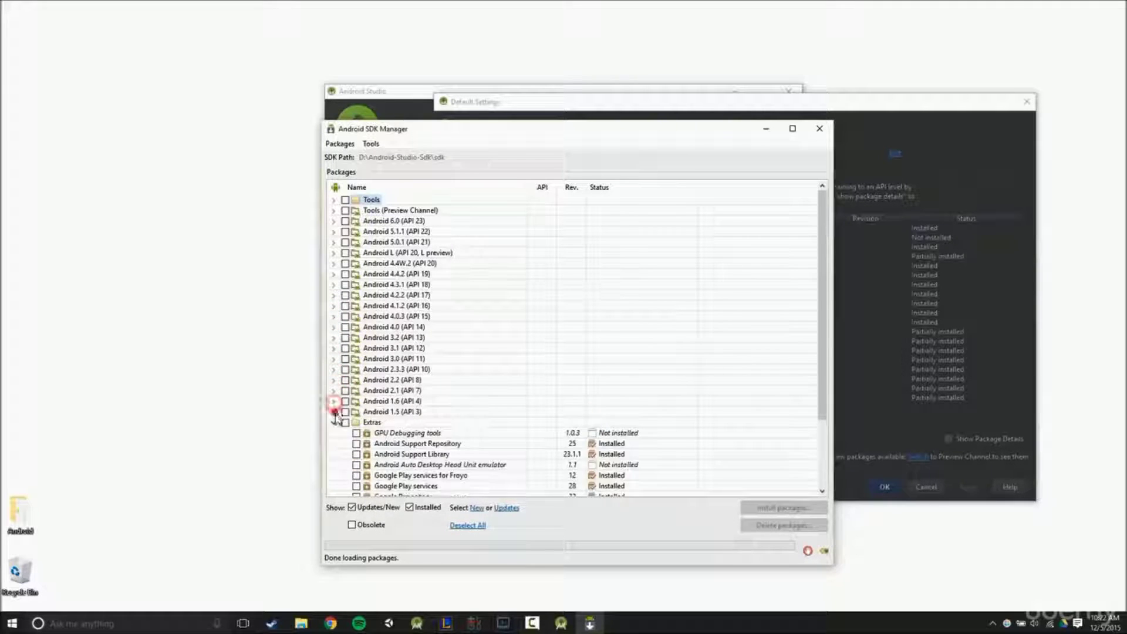
pyautogui.click(334, 422)
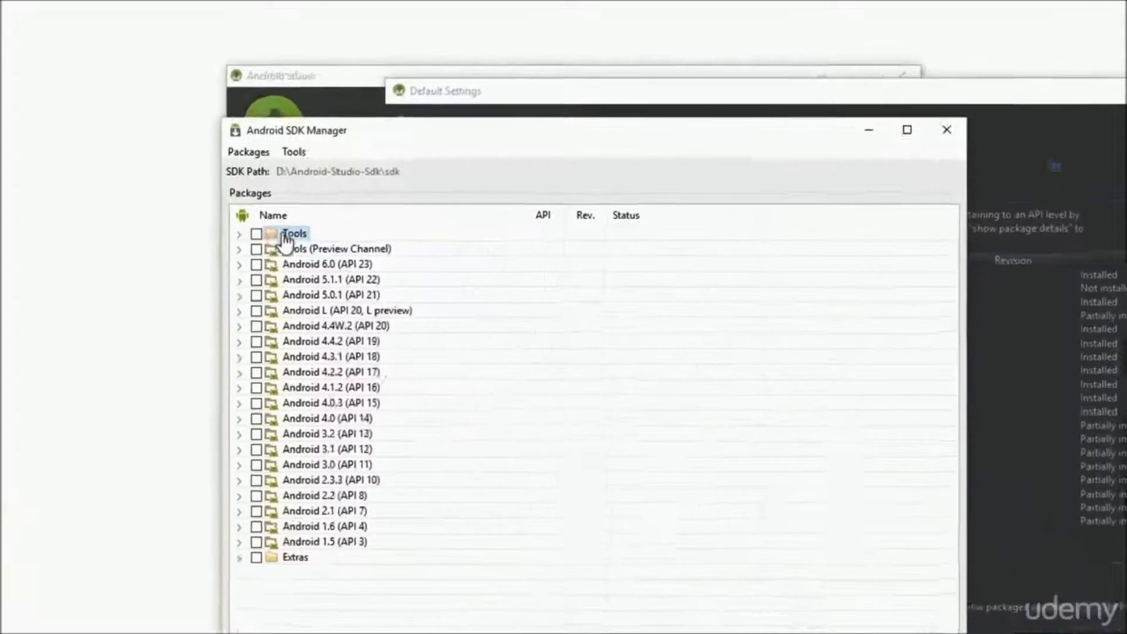
# Step: Expand the Tools group and select Android SDK Tools, Android SDK Platform-tools and Android SDK Build-tools revision 23.0.2
pyautogui.click(76, 293)
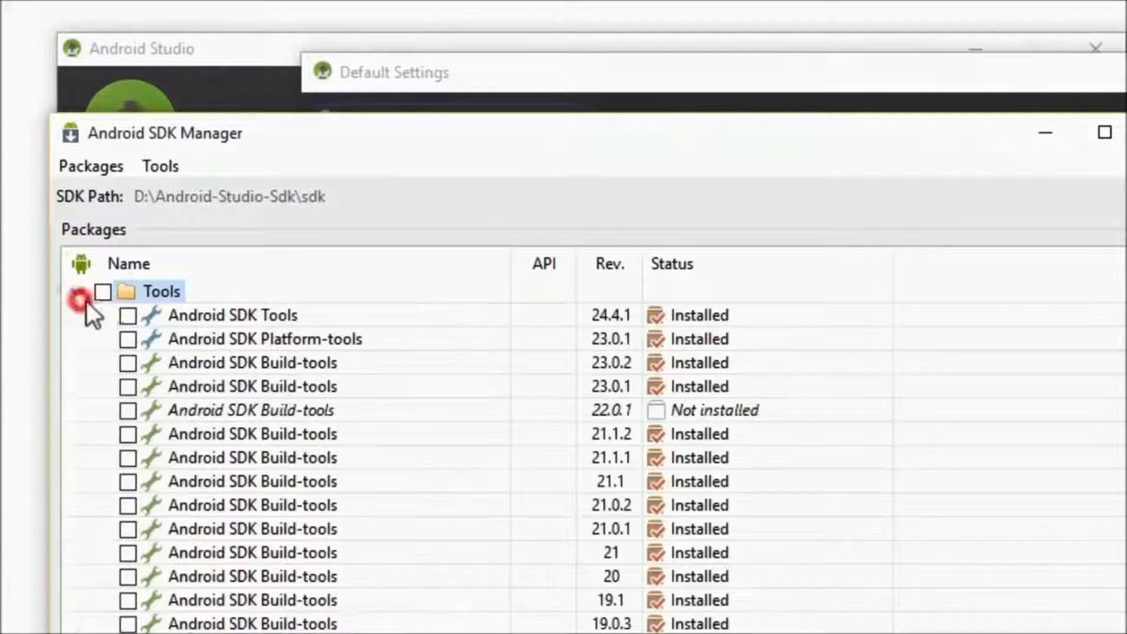
pyautogui.click(129, 317)
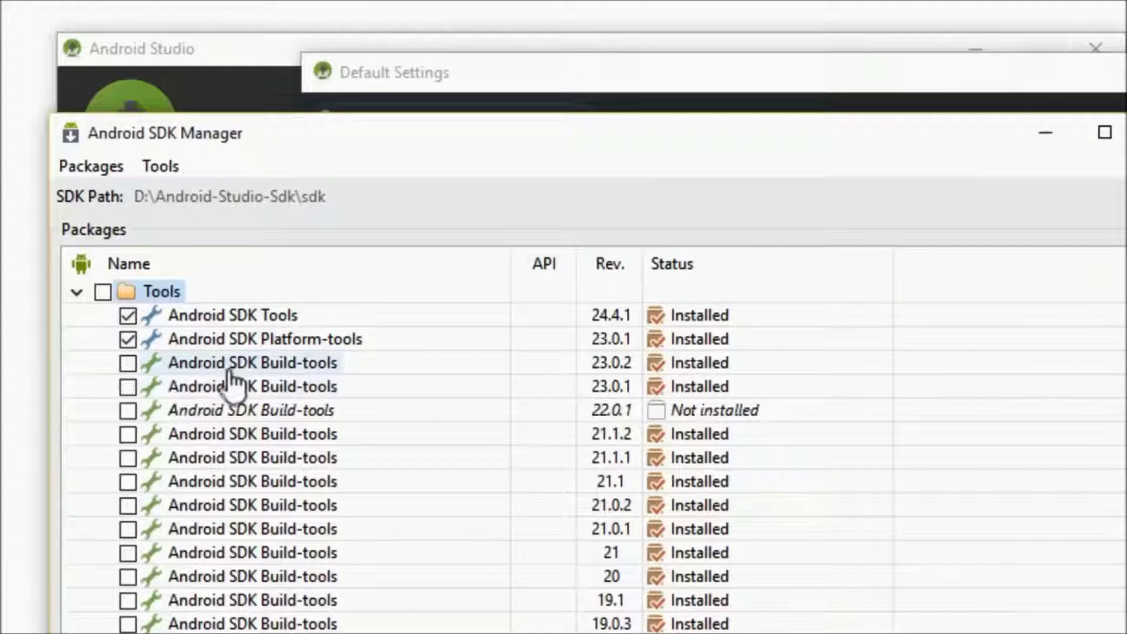
pyautogui.click(128, 363)
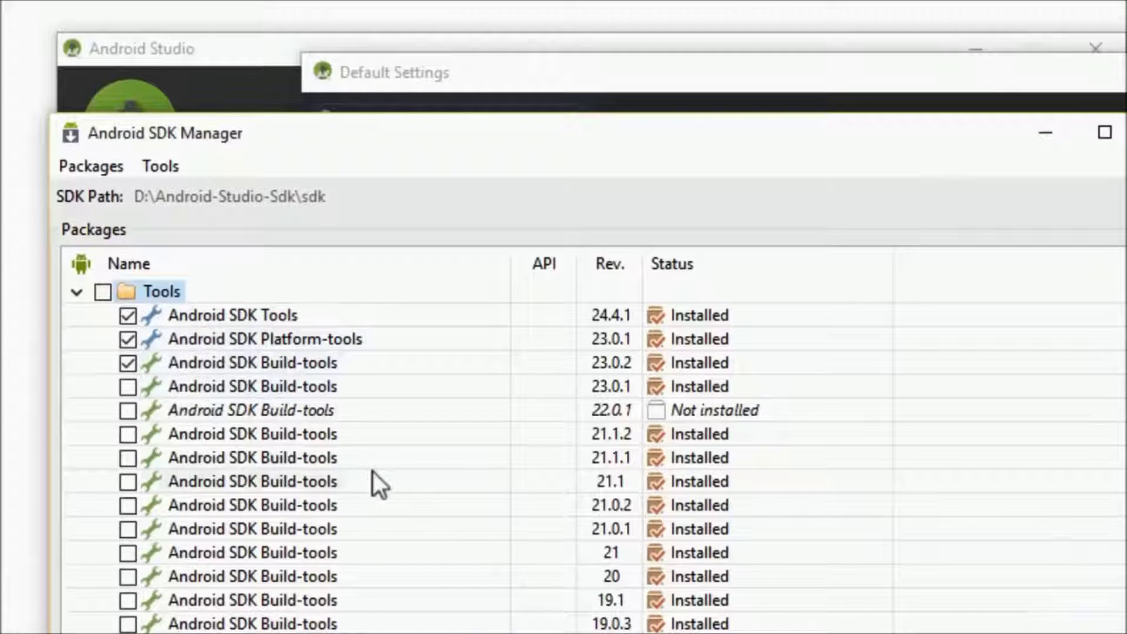
# Step: Expand the Extras group and select Android Support Repository, Android Support Library, Google Play services, Google Repository and Intel x86 Emulator Accelerator (HAXM installer)
pyautogui.scroll(-4, 302, 470)
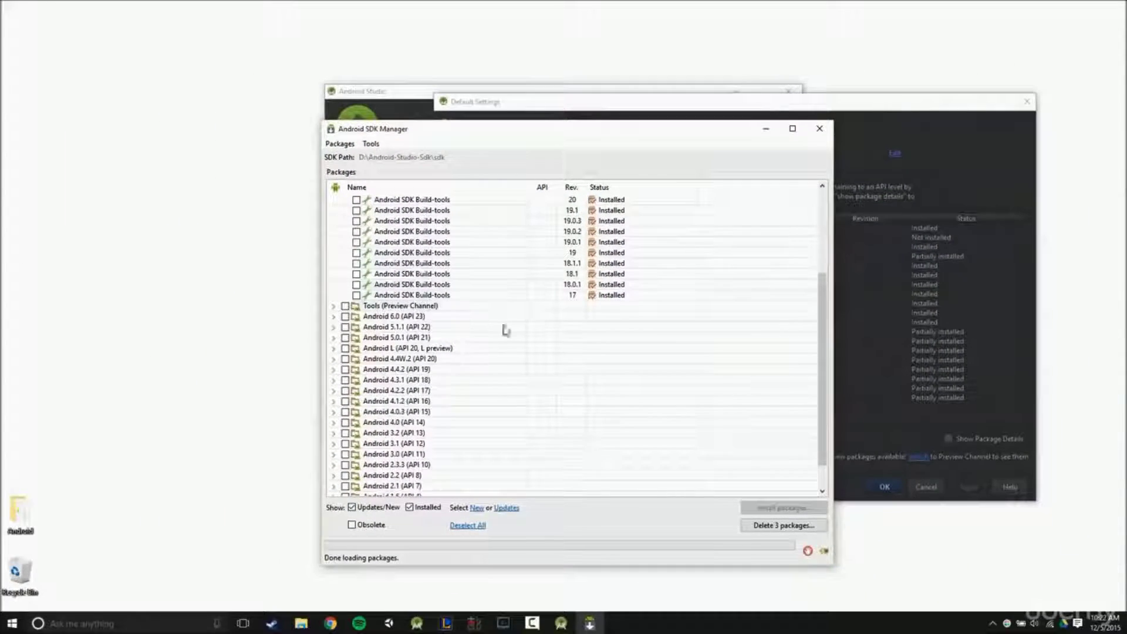
pyautogui.scroll(-1, 356, 419)
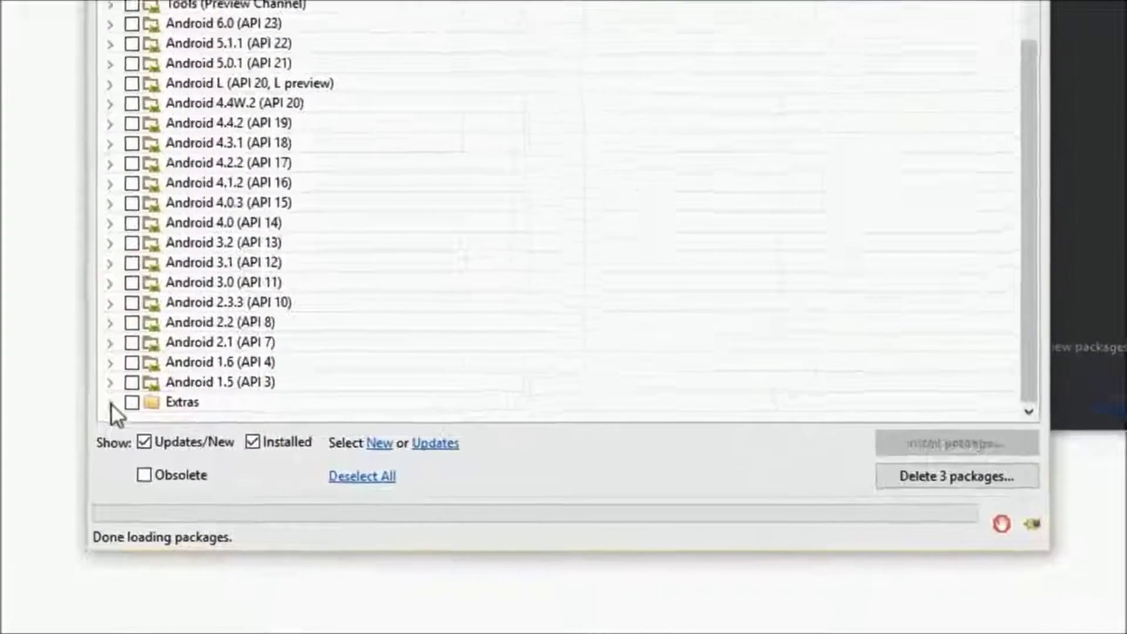
pyautogui.click(334, 486)
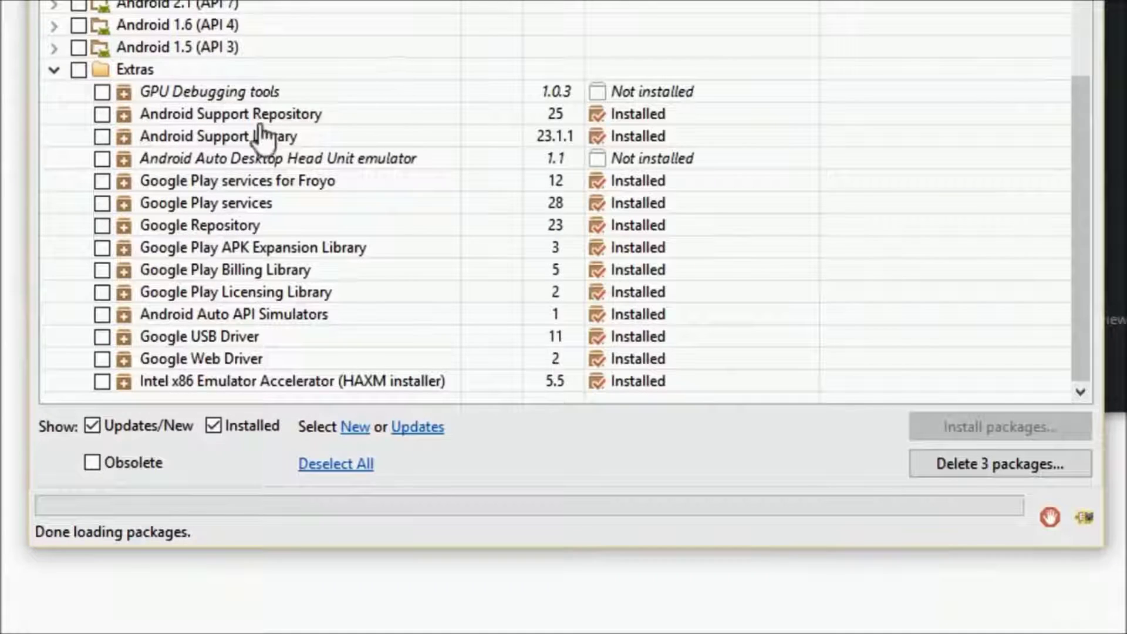
pyautogui.click(103, 113)
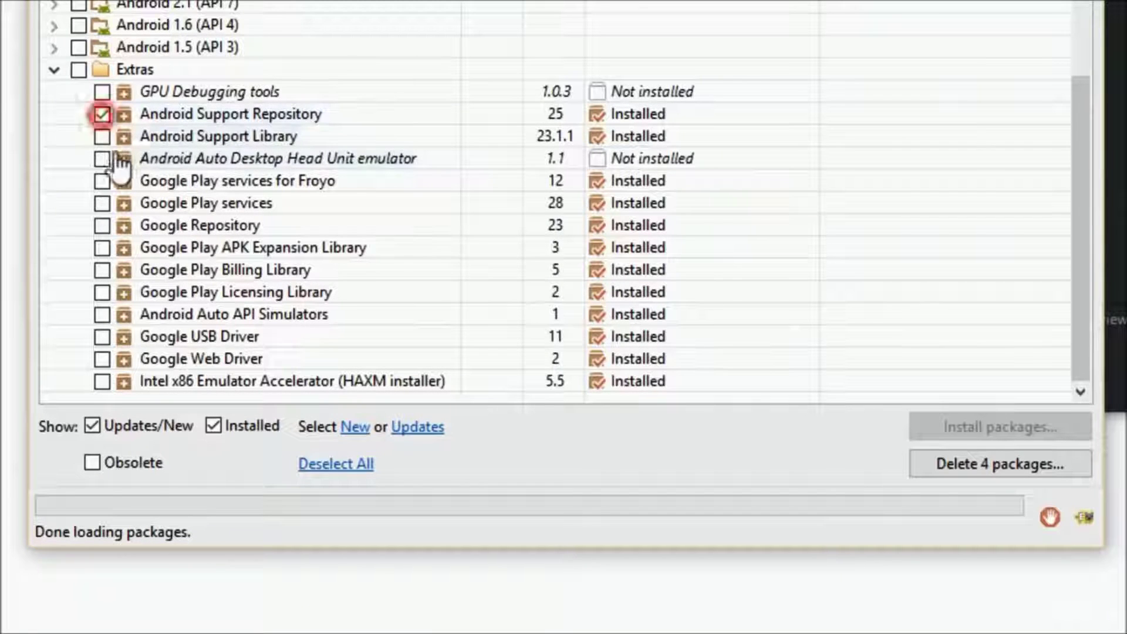
pyautogui.click(102, 136)
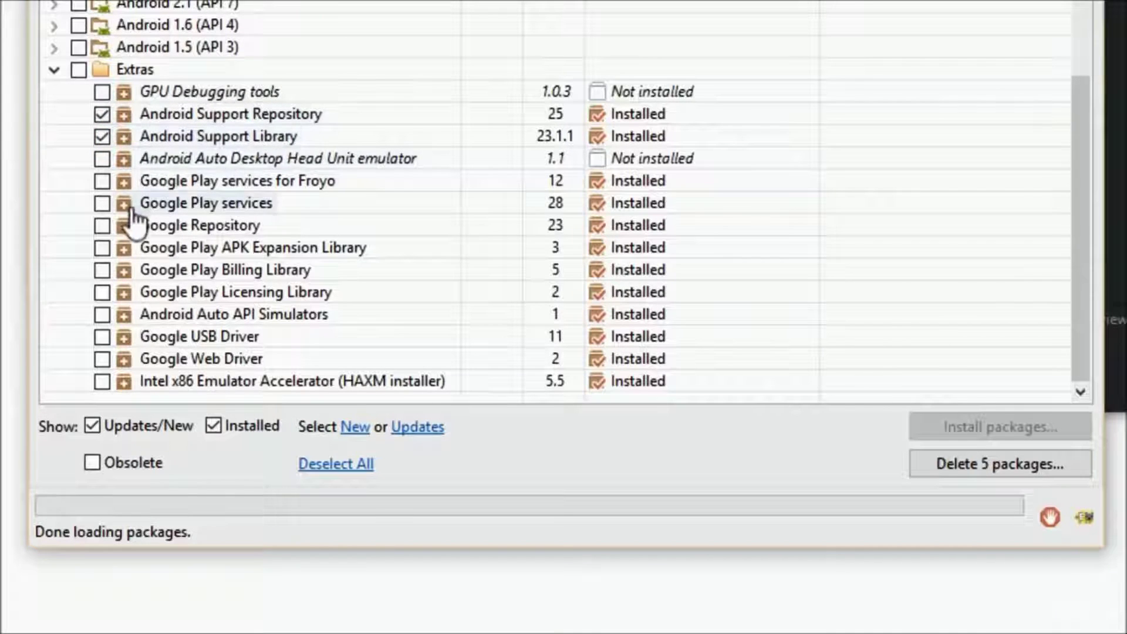
pyautogui.click(105, 204)
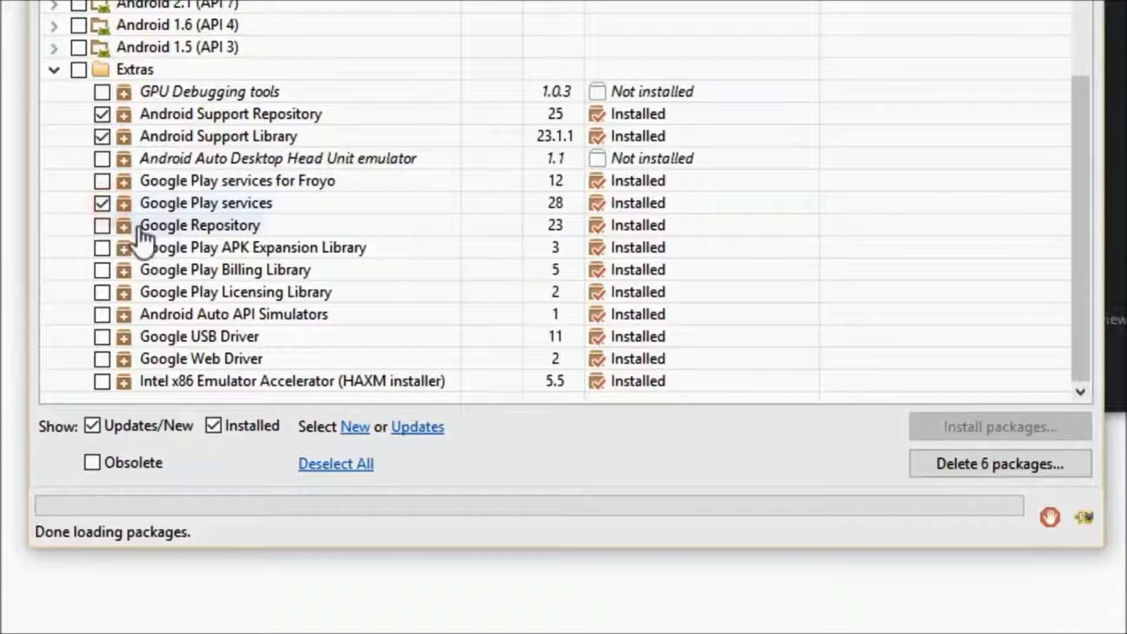
pyautogui.click(102, 225)
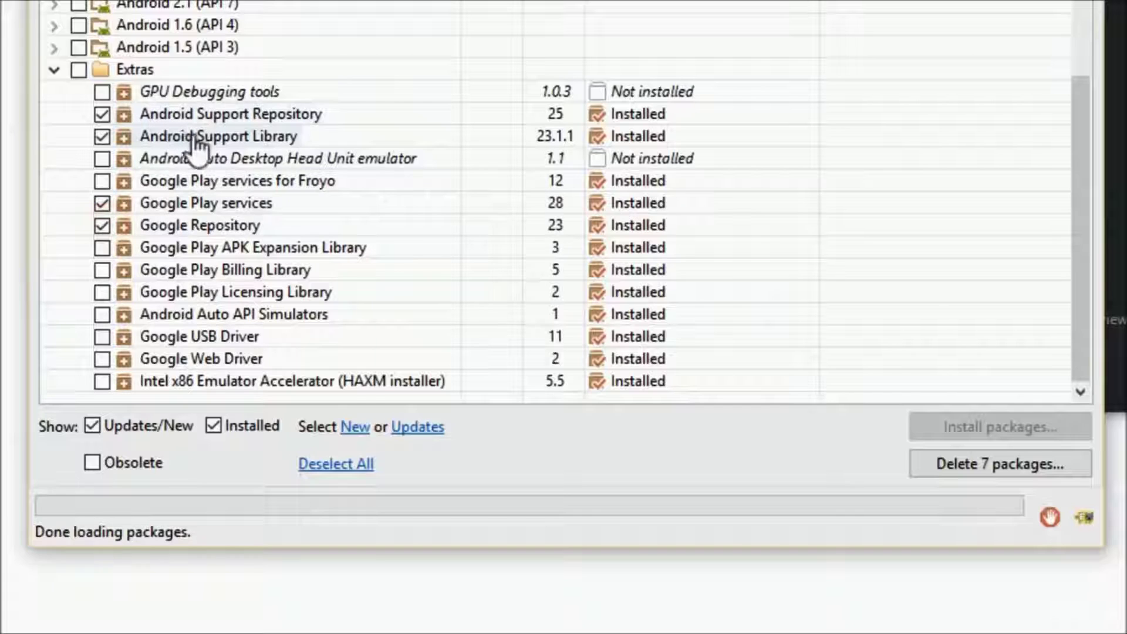
pyautogui.moveTo(199, 147)
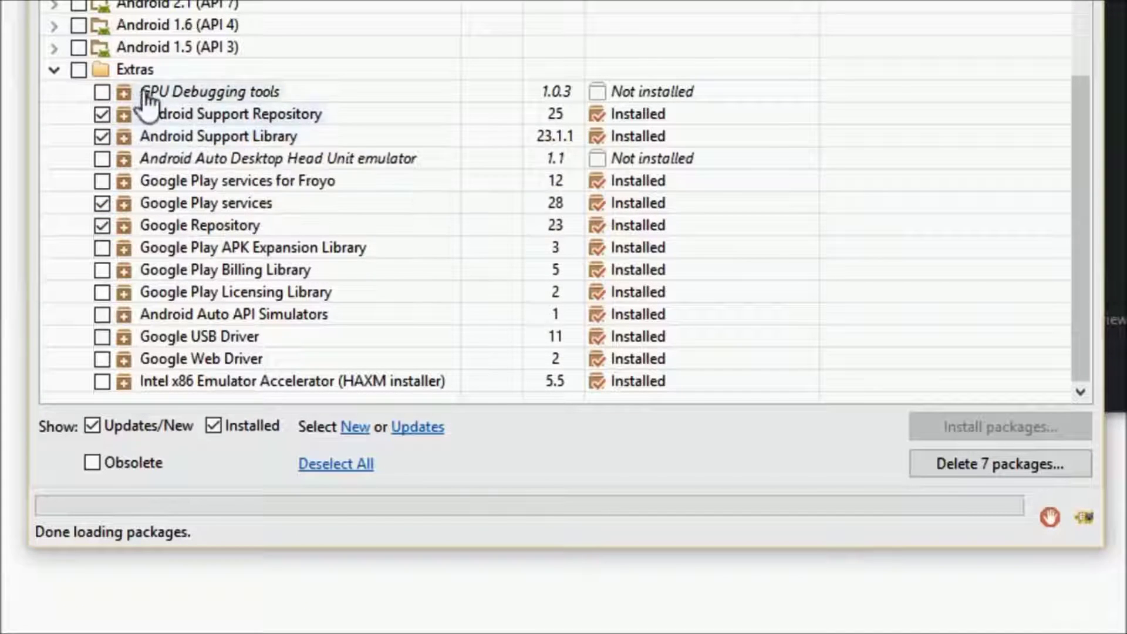
pyautogui.click(103, 382)
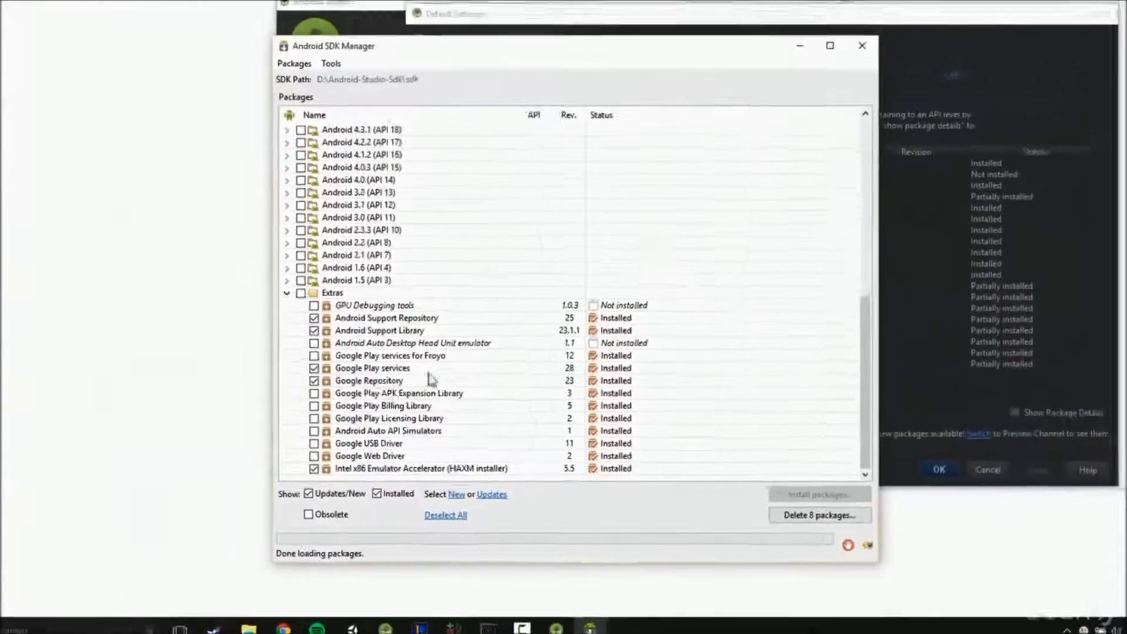
# Step: Collapse the Tools group, then under Android 6.0 (API 23) select only Documentation for Android SDK, SDK Platform, Google APIs and Sources for Android SDK
pyautogui.scroll(15, 325, 259)
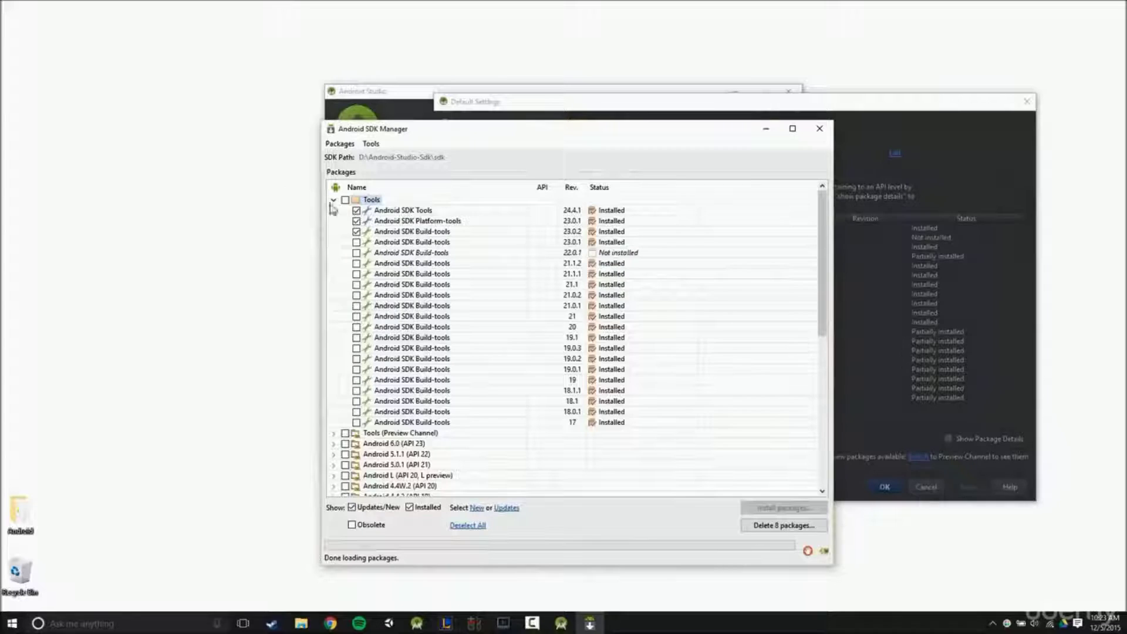
pyautogui.click(333, 200)
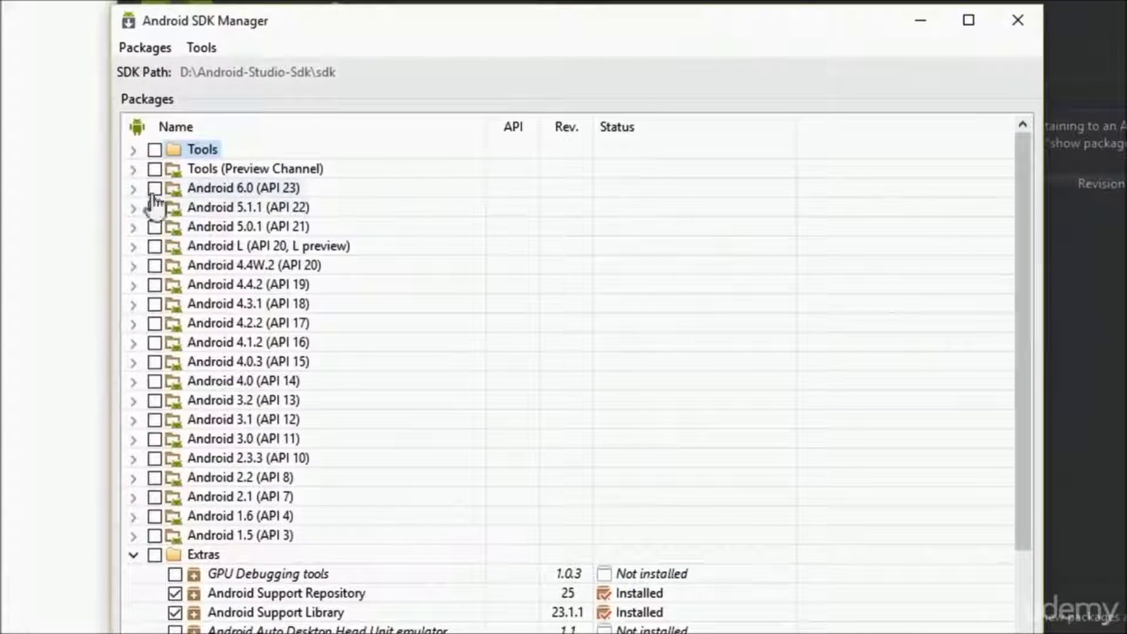
pyautogui.click(154, 190)
pyautogui.click(134, 188)
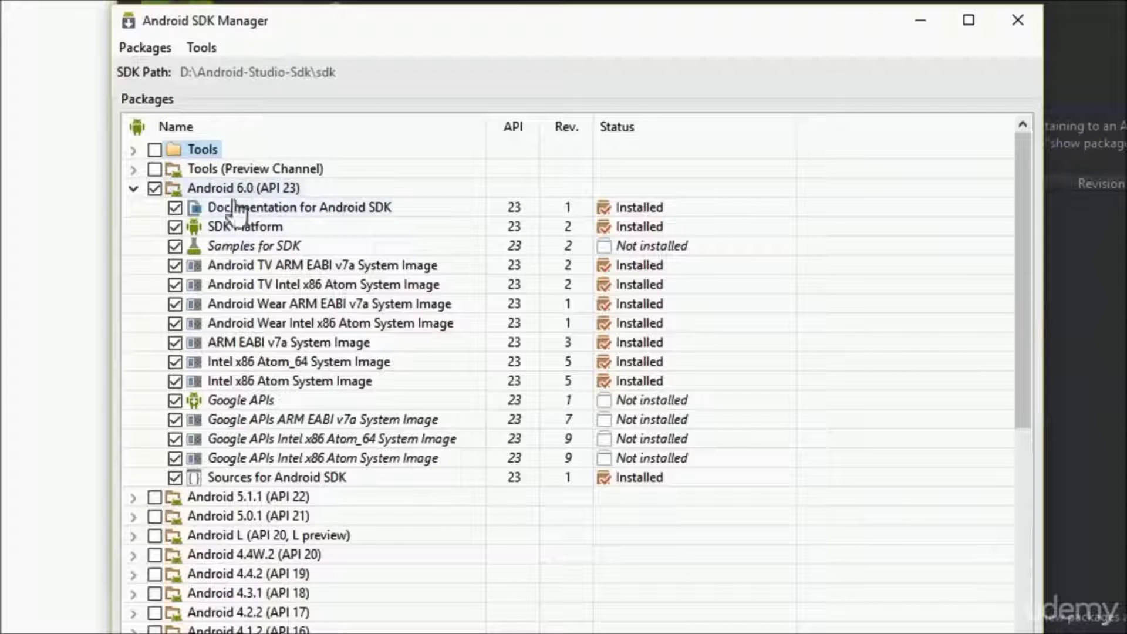
pyautogui.click(154, 188)
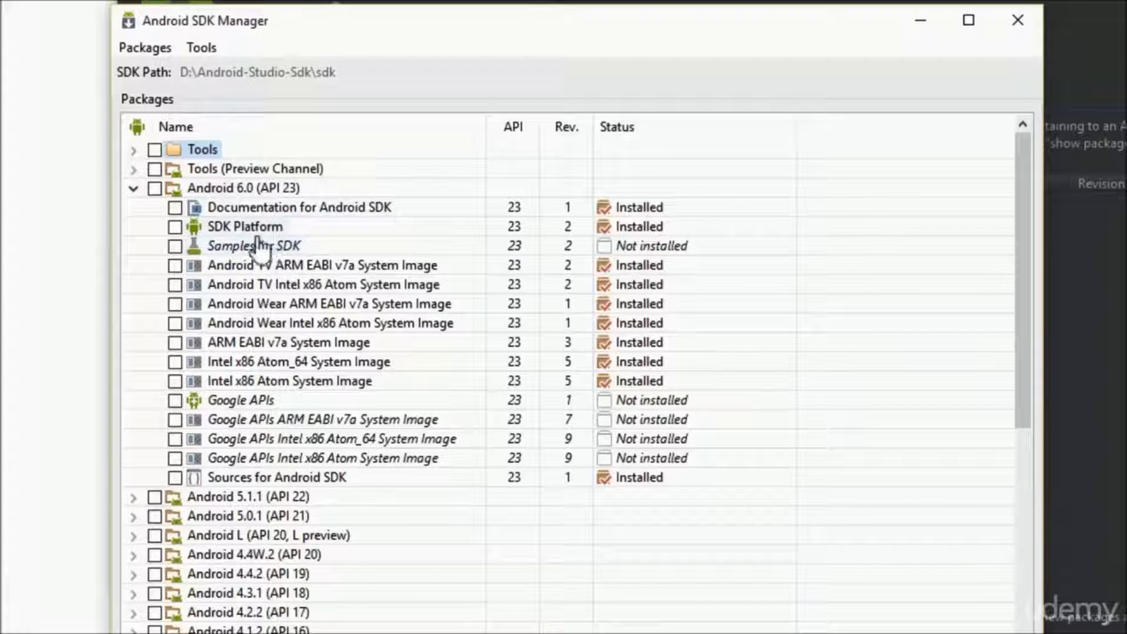
pyautogui.click(175, 207)
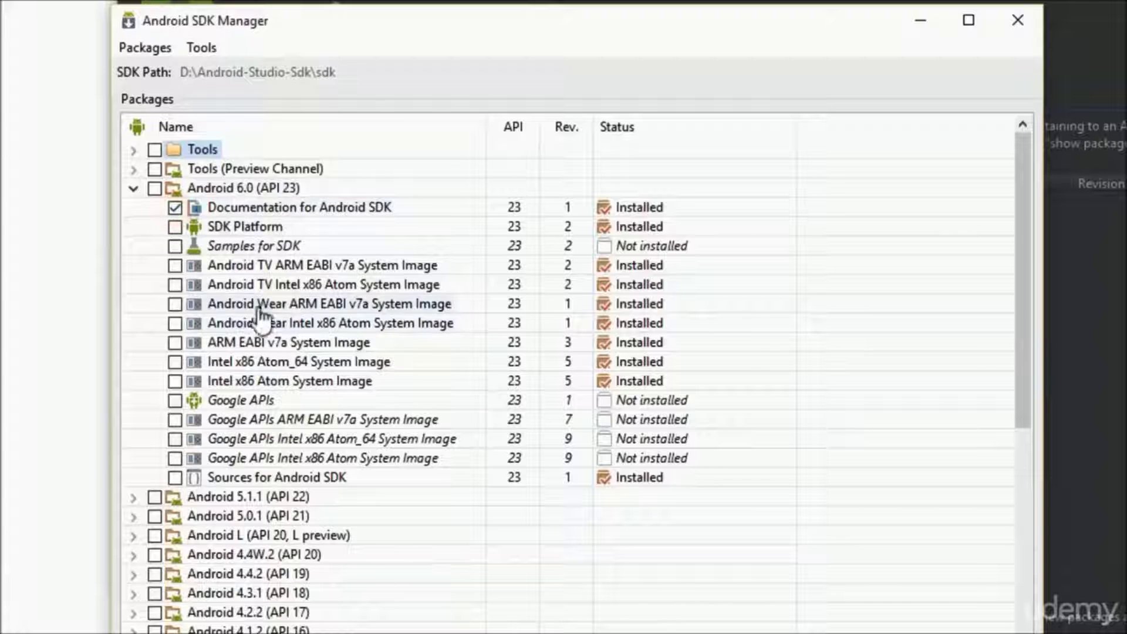
pyautogui.click(175, 227)
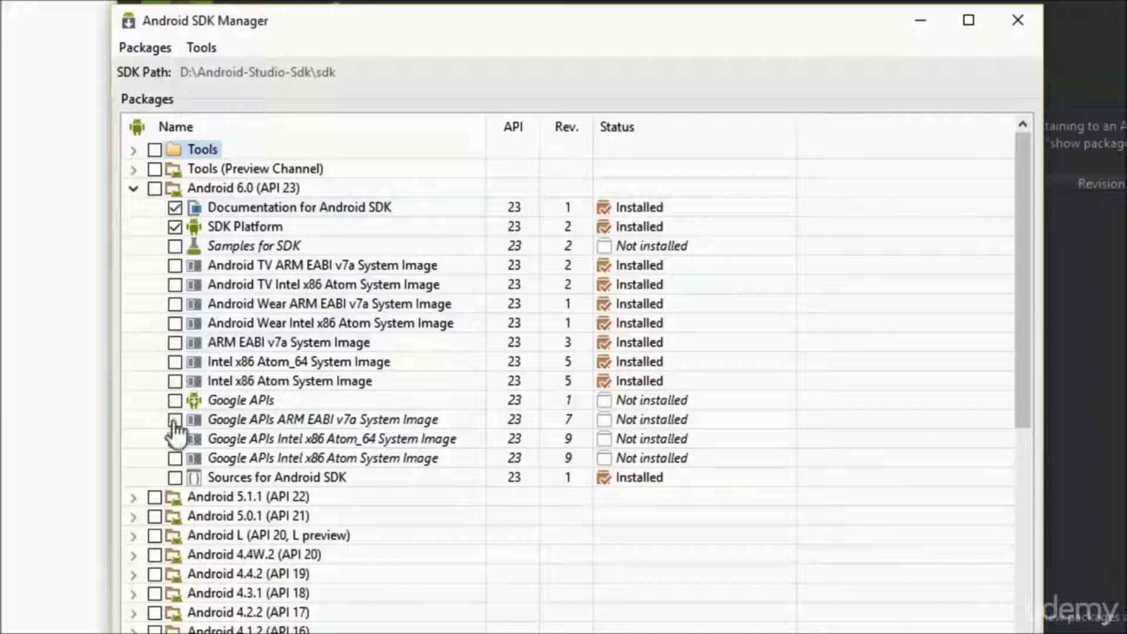
pyautogui.click(176, 400)
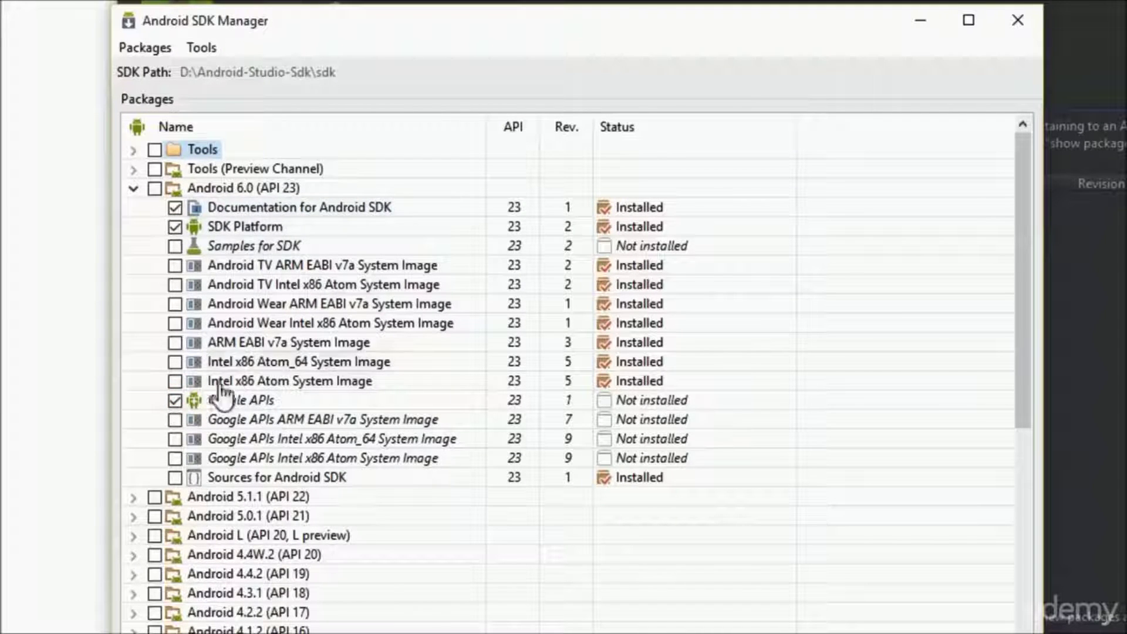
pyautogui.click(176, 478)
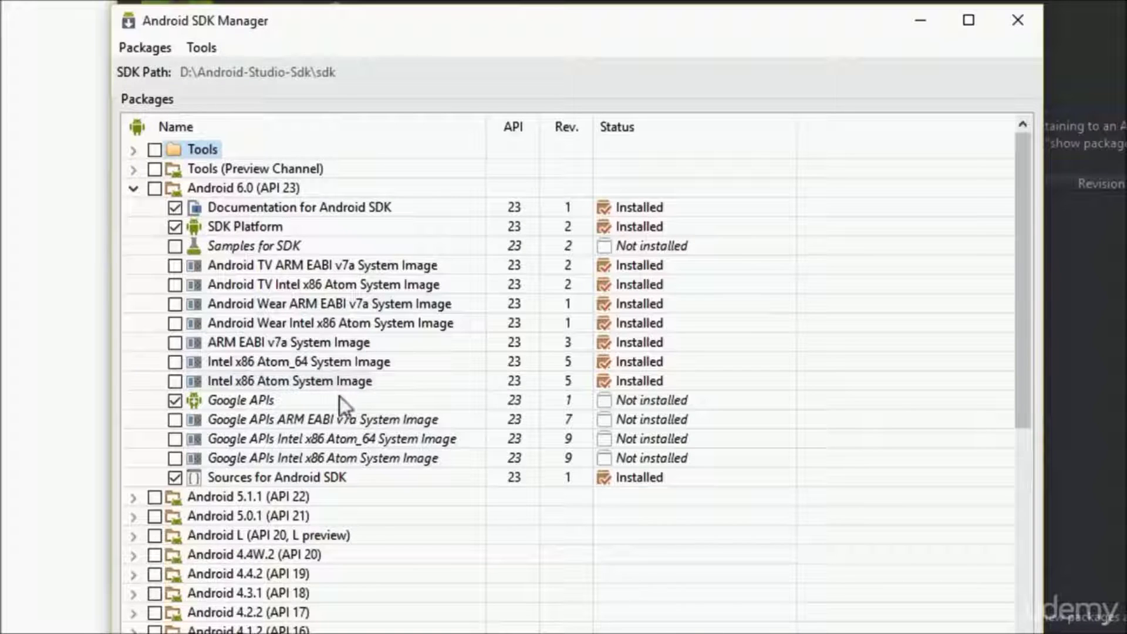
# Step: For Android 6.0 (API 23), select the ARM EABI v7a, Intel x86 Atom_64 and Intel x86 Atom system images plus their three Google APIs counterparts
pyautogui.click(299, 368)
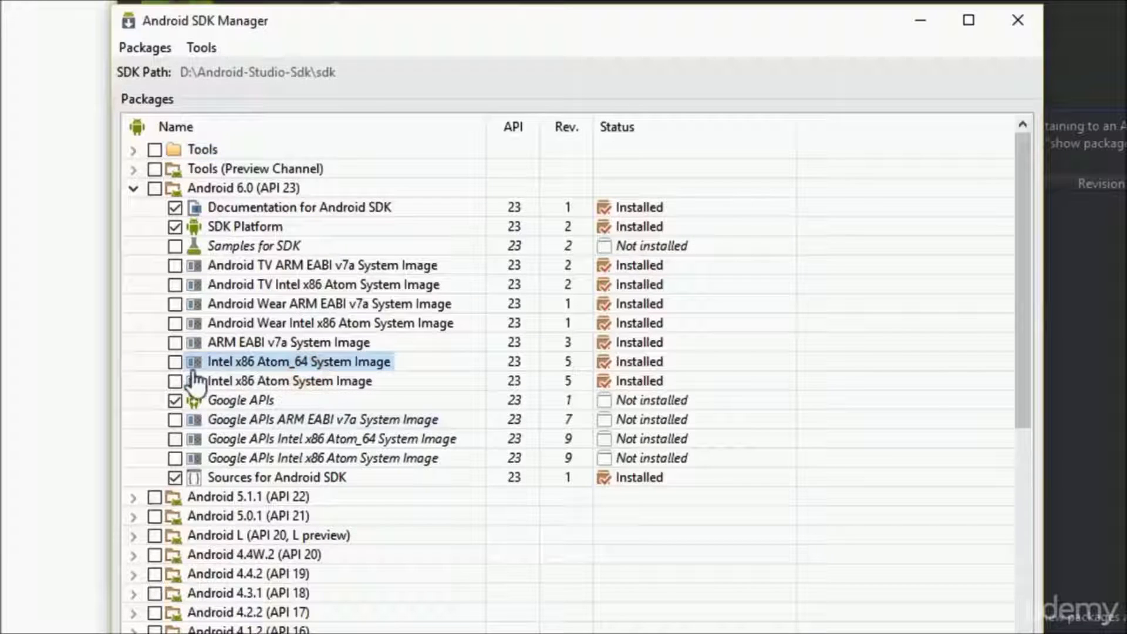
pyautogui.click(174, 362)
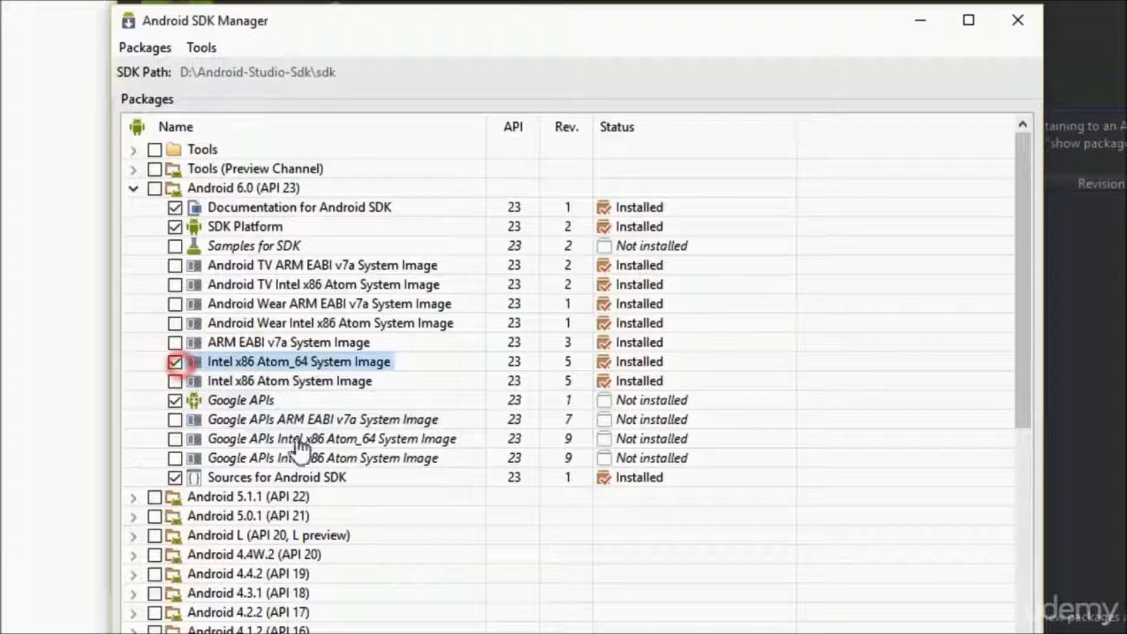
pyautogui.click(174, 381)
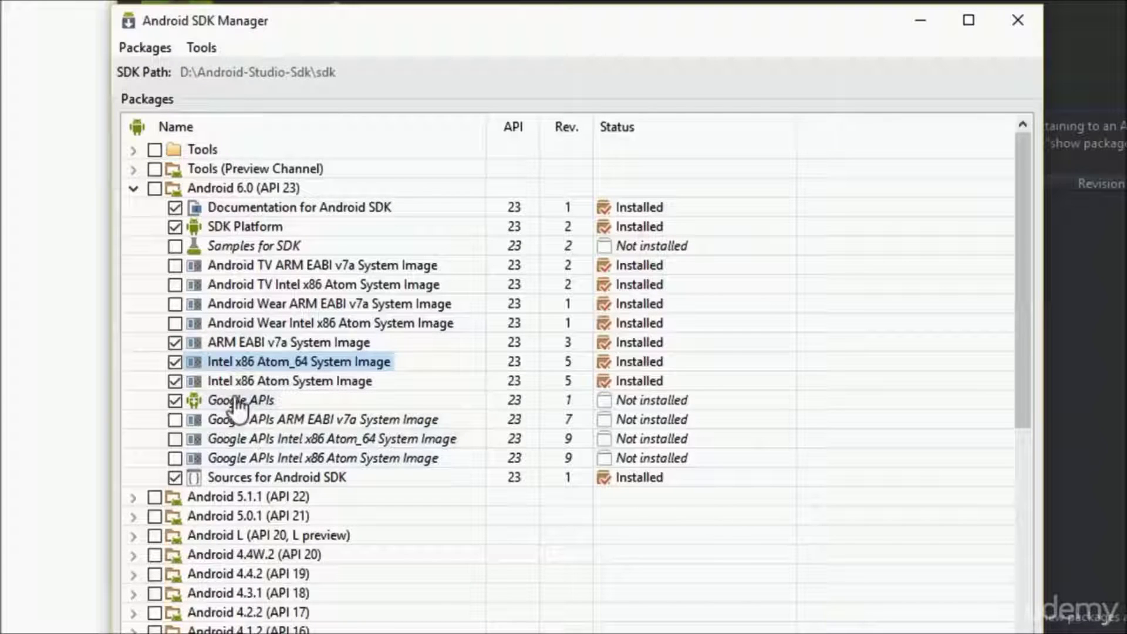
pyautogui.click(175, 439)
pyautogui.click(175, 458)
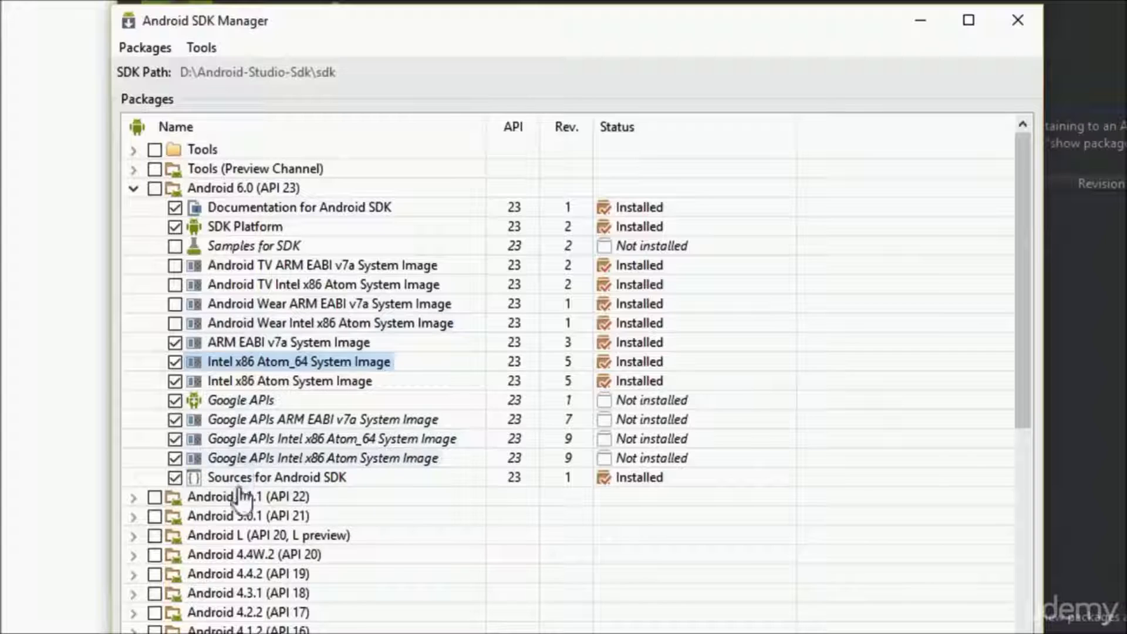
pyautogui.moveTo(322, 427)
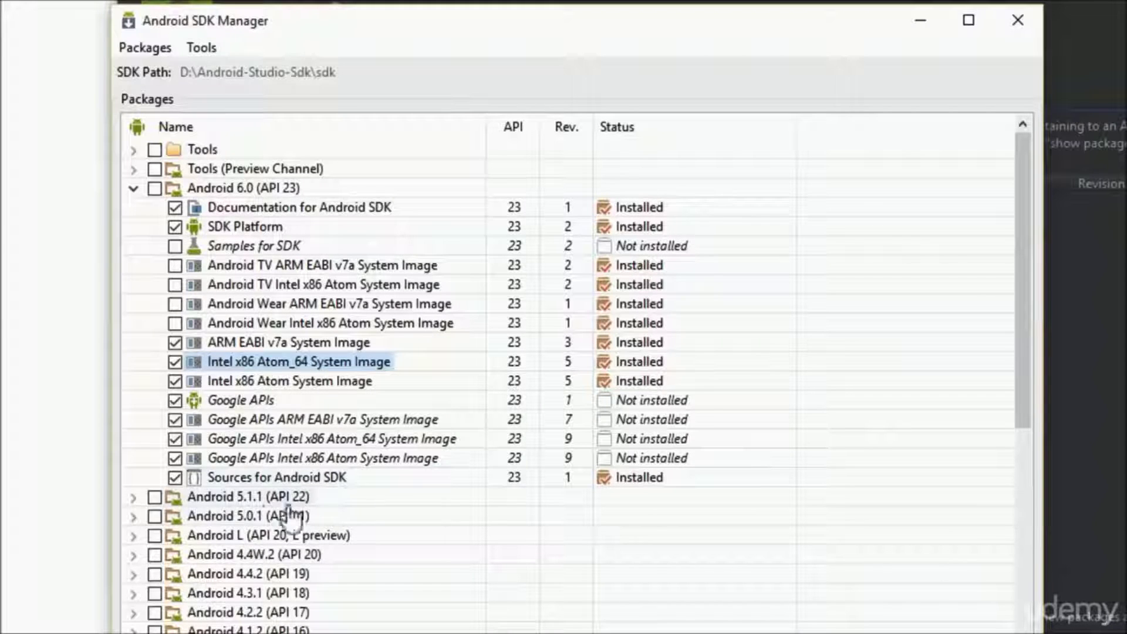
# Step: Expand Android 5.1.1 (API 22) and select only SDK Platform, Google APIs and Sources for Android SDK
pyautogui.click(134, 498)
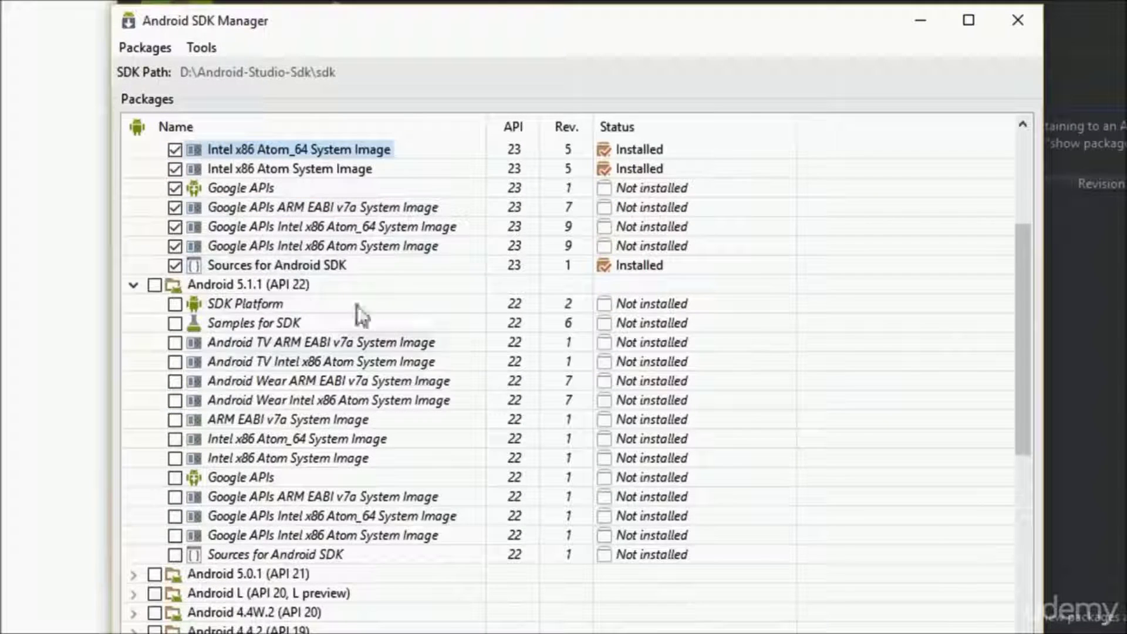
pyautogui.click(154, 285)
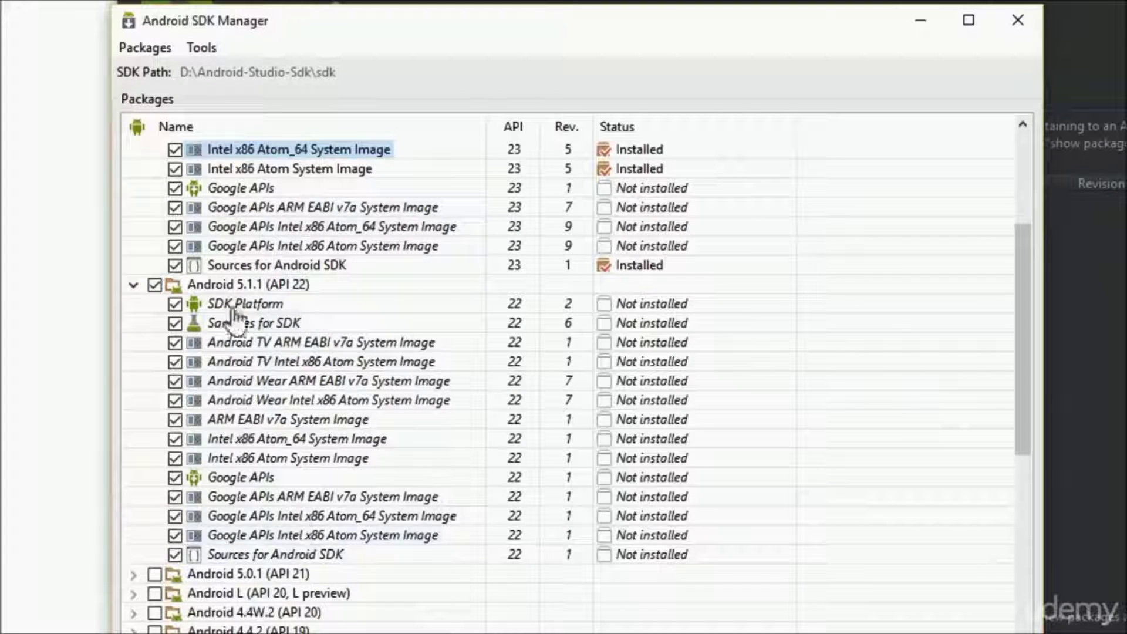
pyautogui.click(156, 286)
pyautogui.click(180, 306)
pyautogui.click(175, 554)
pyautogui.click(175, 477)
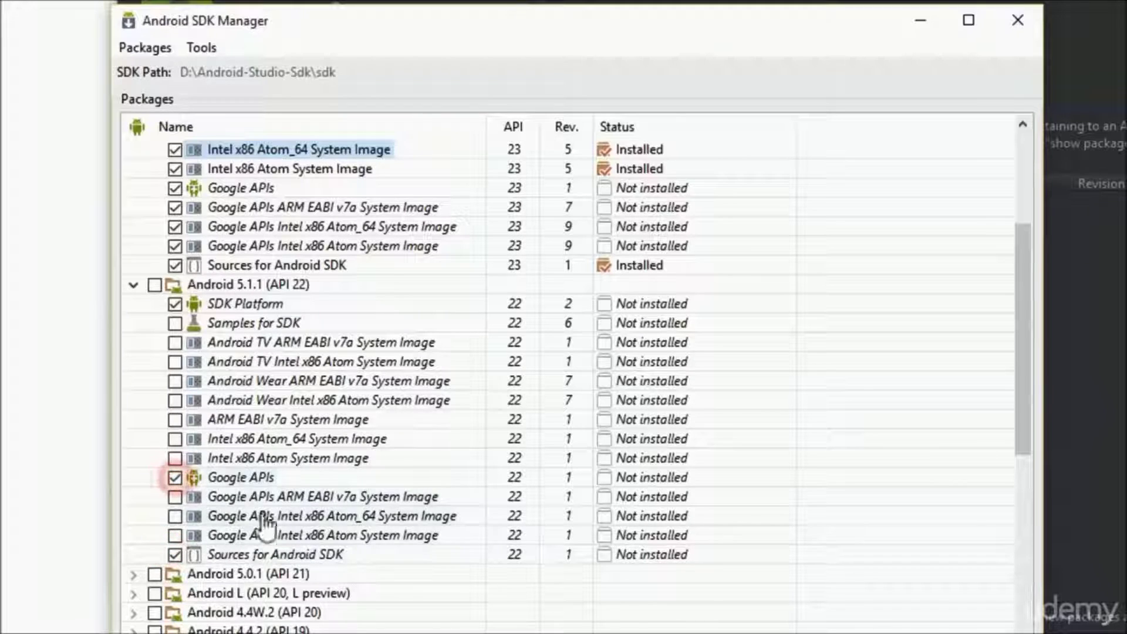
# Step: For Android 5.1.1 (API 22), select the ARM EABI v7a, Intel x86 Atom_64 and Intel x86 Atom system images plus their three Google APIs counterparts
pyautogui.click(175, 420)
pyautogui.click(174, 439)
pyautogui.click(175, 458)
pyautogui.click(175, 497)
pyautogui.click(174, 516)
pyautogui.click(174, 536)
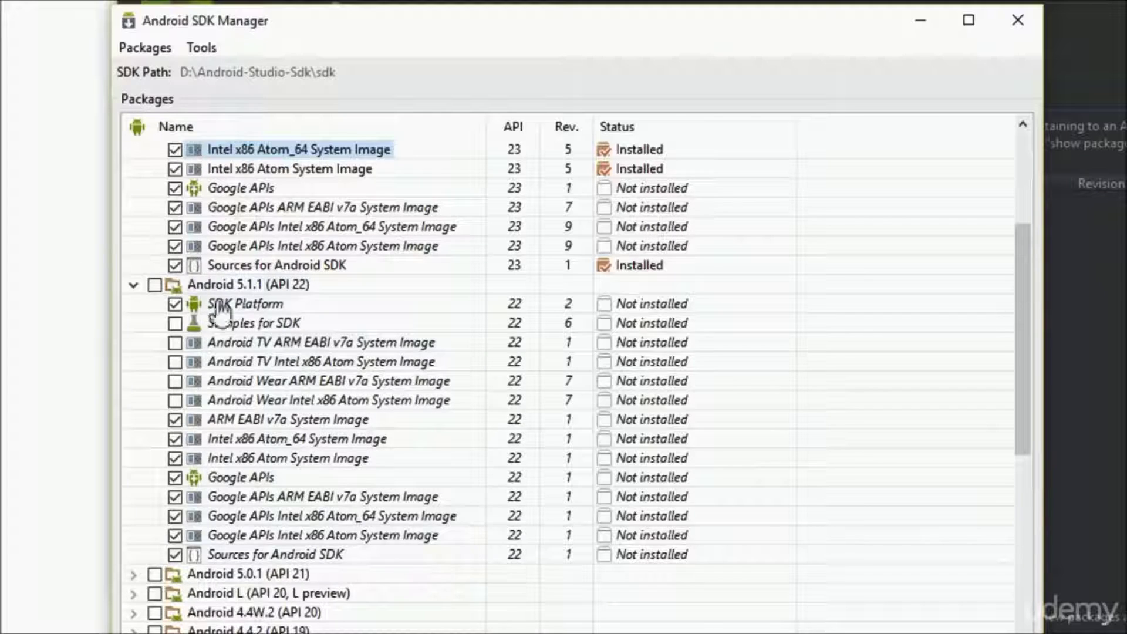
# Step: Expand Android 5.0.1 (API 21) and select SDK Platform and the ARM EABI v7a, Intel x86 Atom_64 and Intel x86 Atom system images
pyautogui.scroll(4, 297, 320)
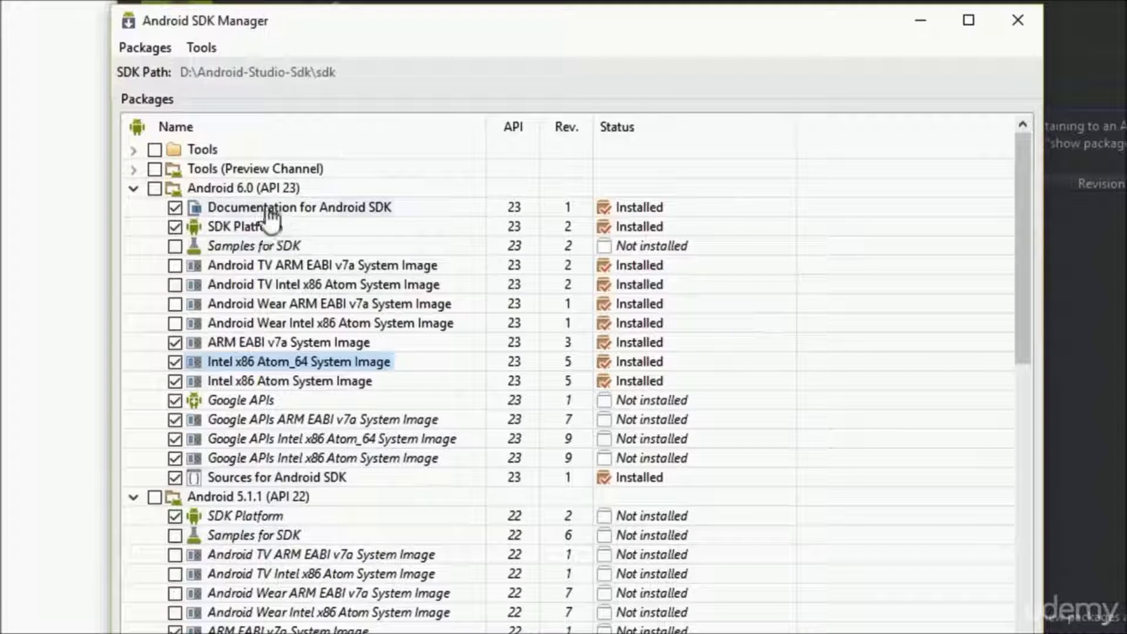
pyautogui.scroll(-6, 284, 297)
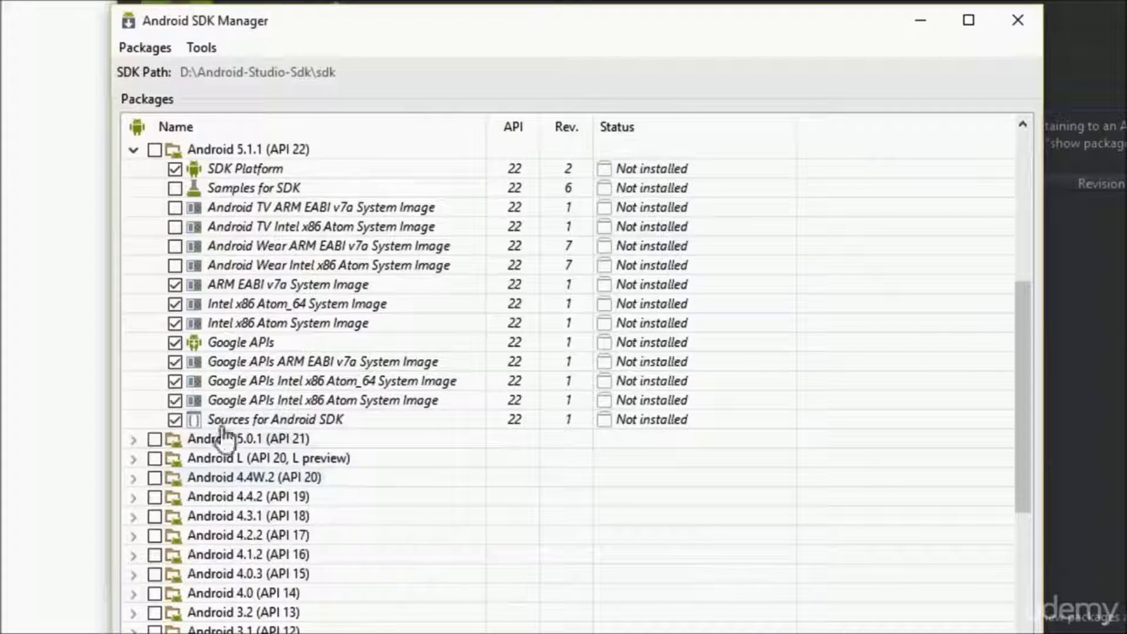
pyautogui.click(134, 440)
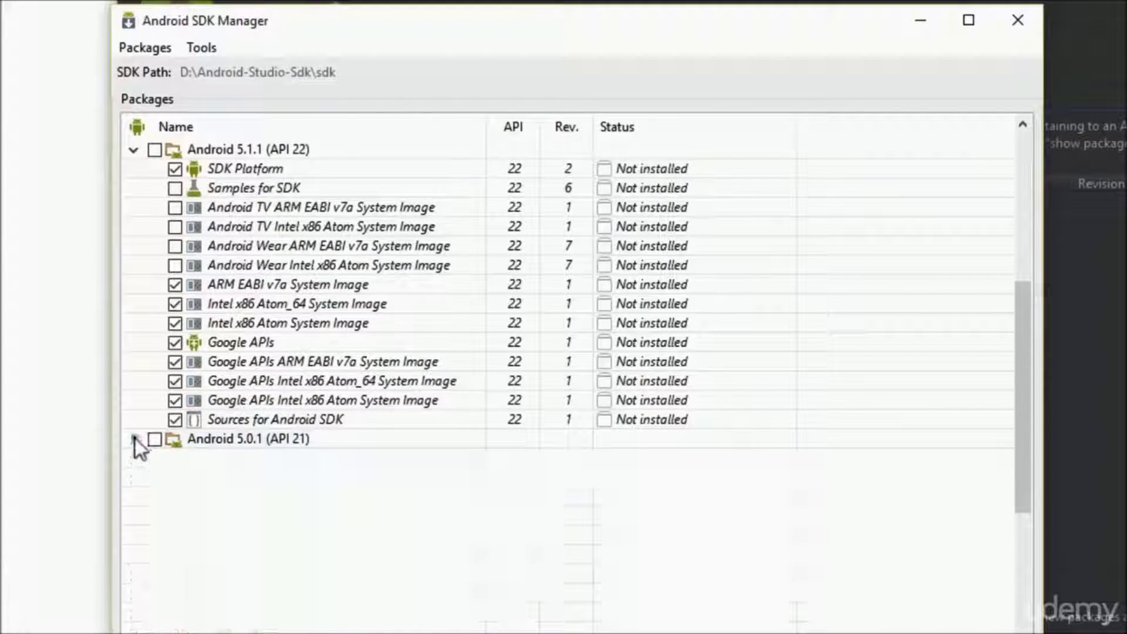
pyautogui.scroll(-3, 176, 417)
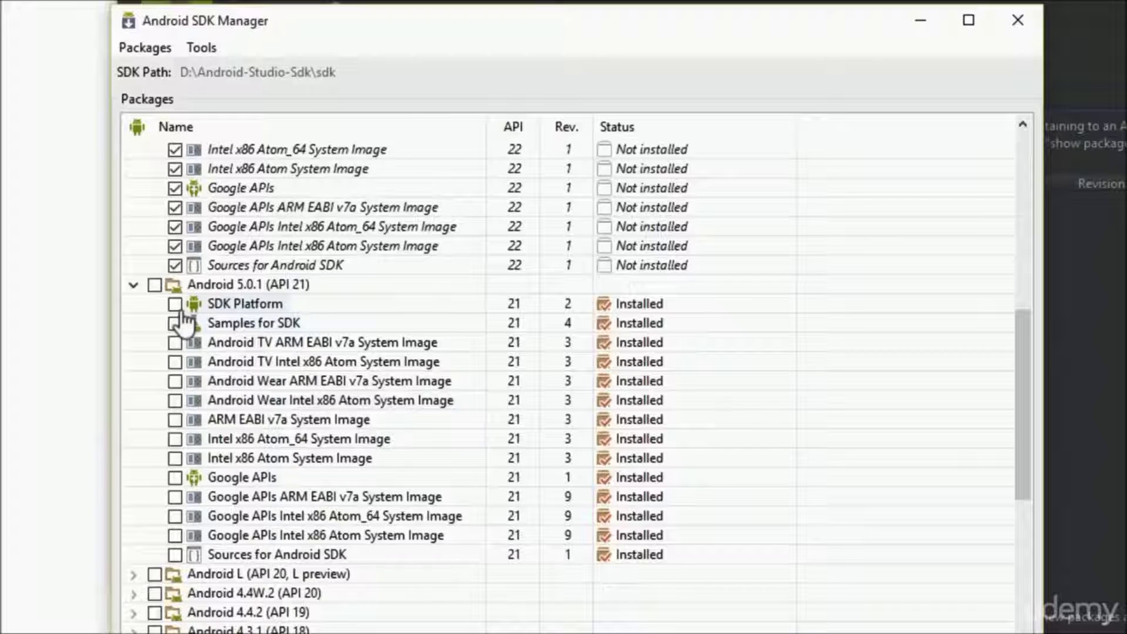
pyautogui.click(174, 304)
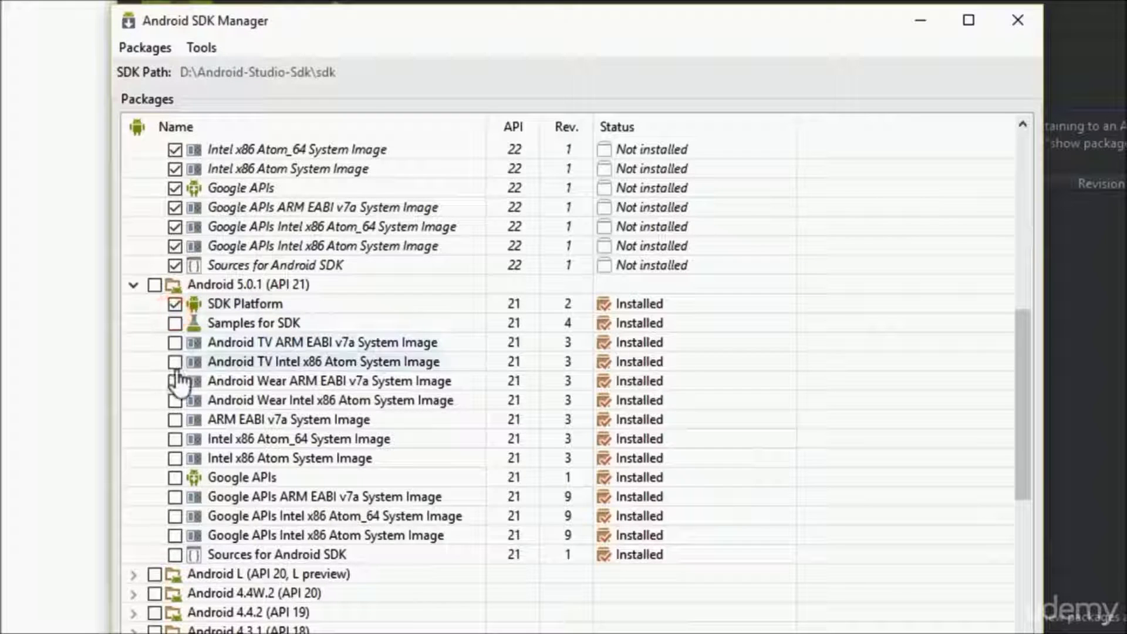
pyautogui.click(174, 458)
pyautogui.click(174, 440)
pyautogui.click(174, 401)
pyautogui.click(175, 400)
pyautogui.click(174, 419)
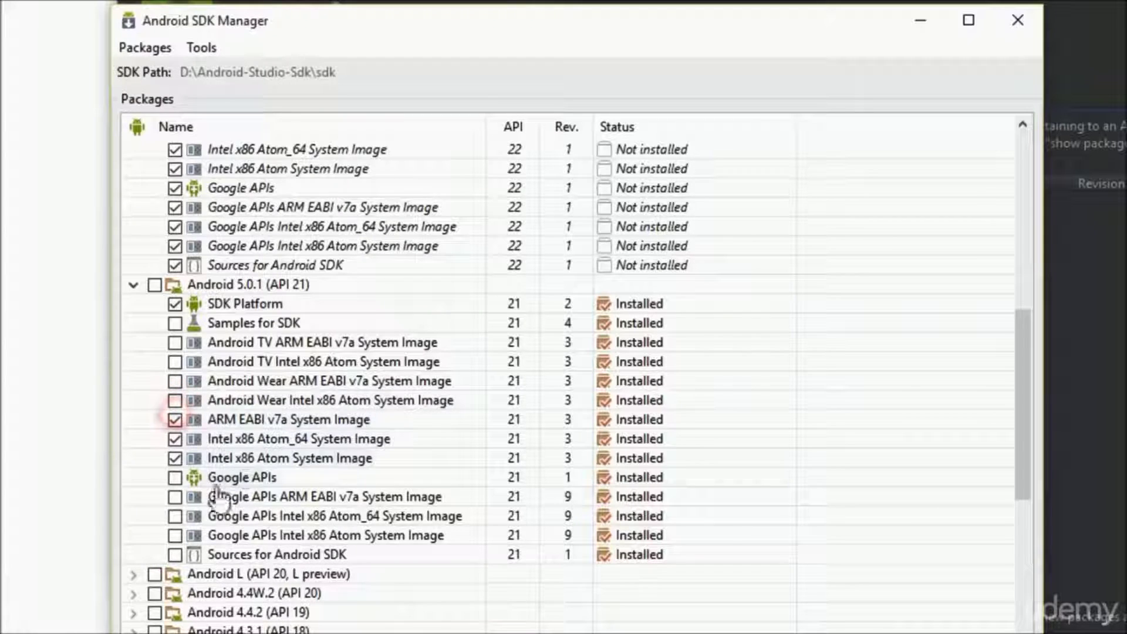
# Step: For Android 5.0.1 (API 21), select Google APIs, its ARM EABI v7a, Intel x86 Atom_64 and Intel x86 Atom system images, and Sources for Android SDK
pyautogui.click(175, 477)
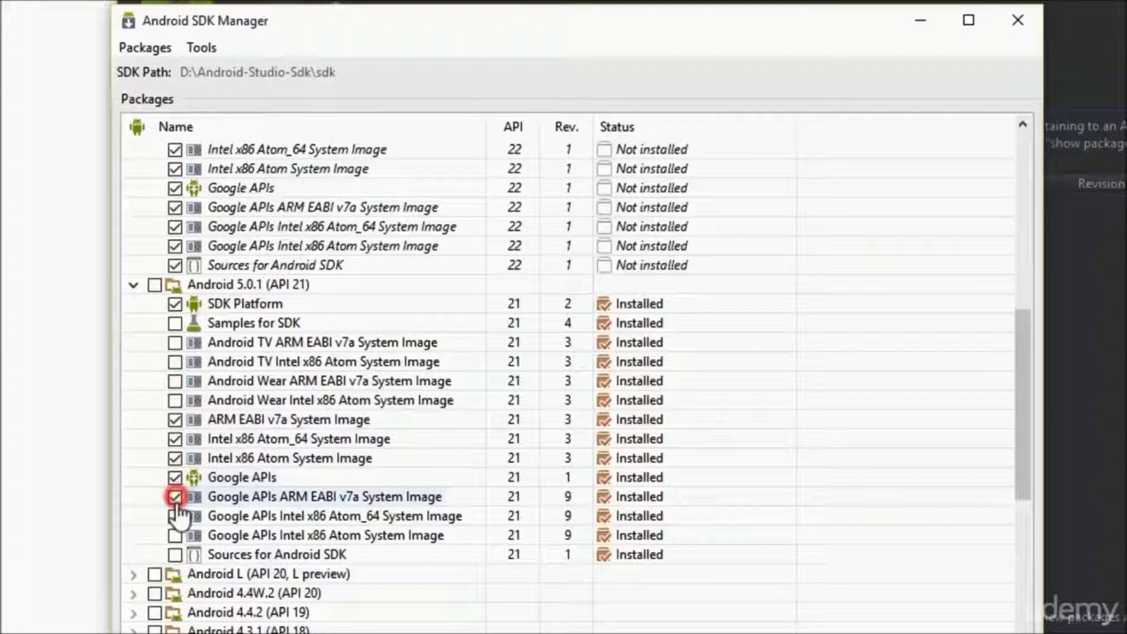
pyautogui.click(174, 497)
pyautogui.click(174, 516)
pyautogui.click(174, 536)
pyautogui.click(174, 554)
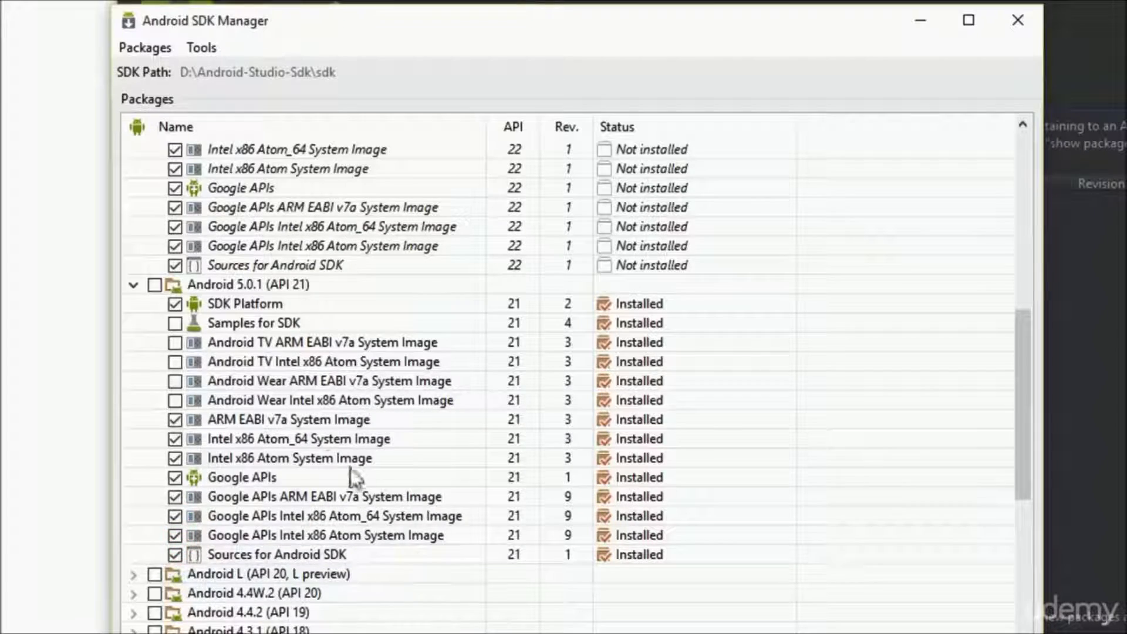
pyautogui.scroll(-10, 353, 476)
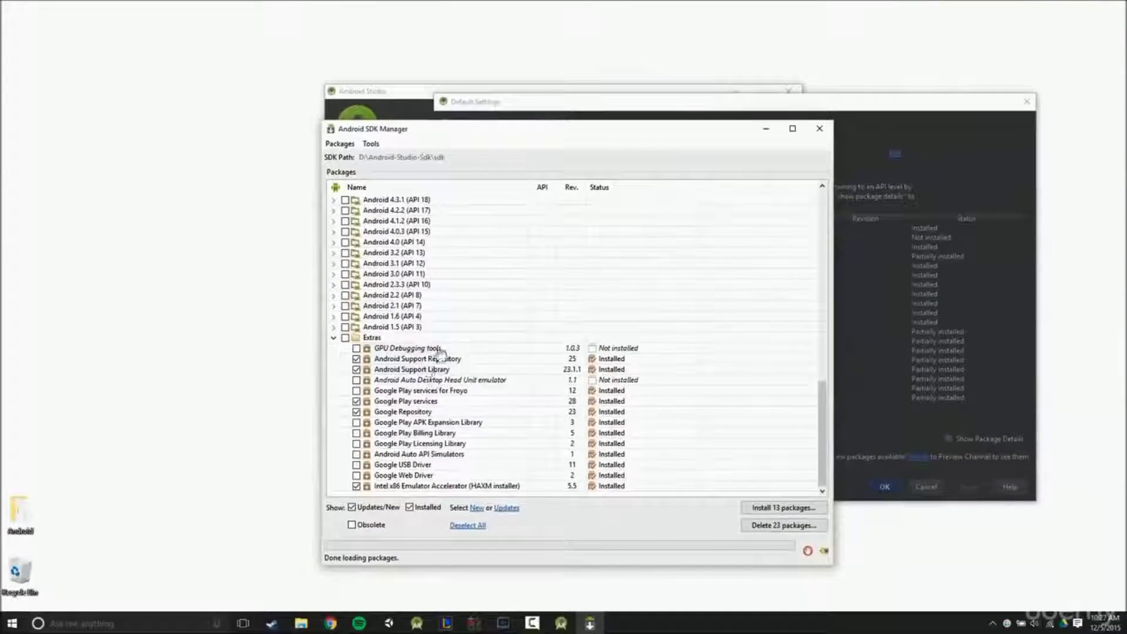
# Step: Open the installation of the selected SDK packages, accept the Android SDK License for all of them and start the install
pyautogui.scroll(15, 442, 353)
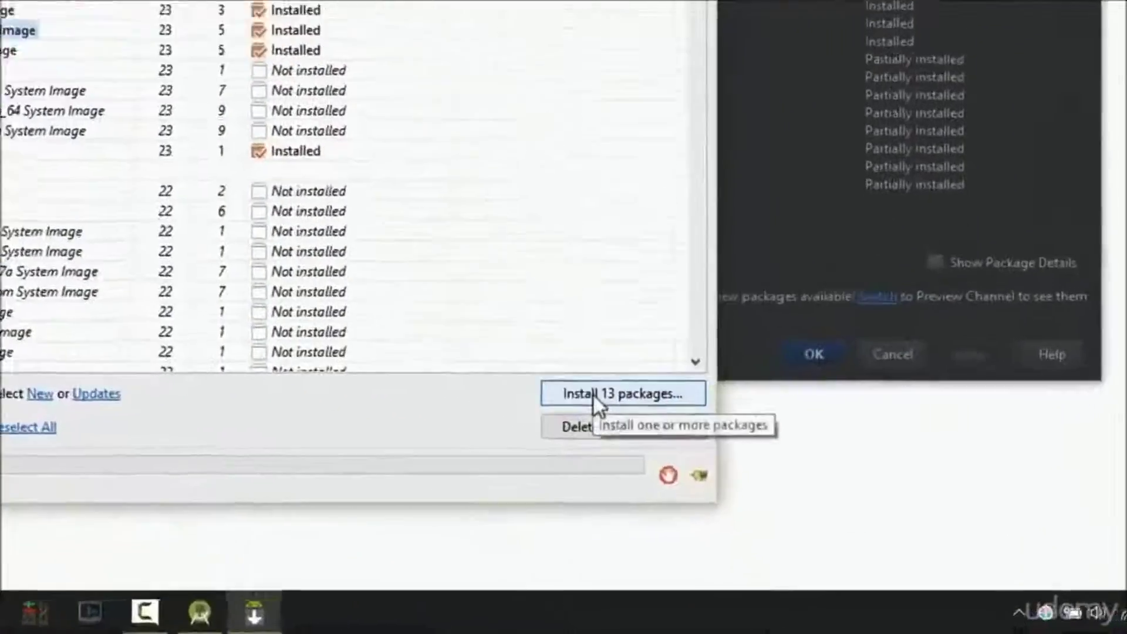
pyautogui.click(769, 509)
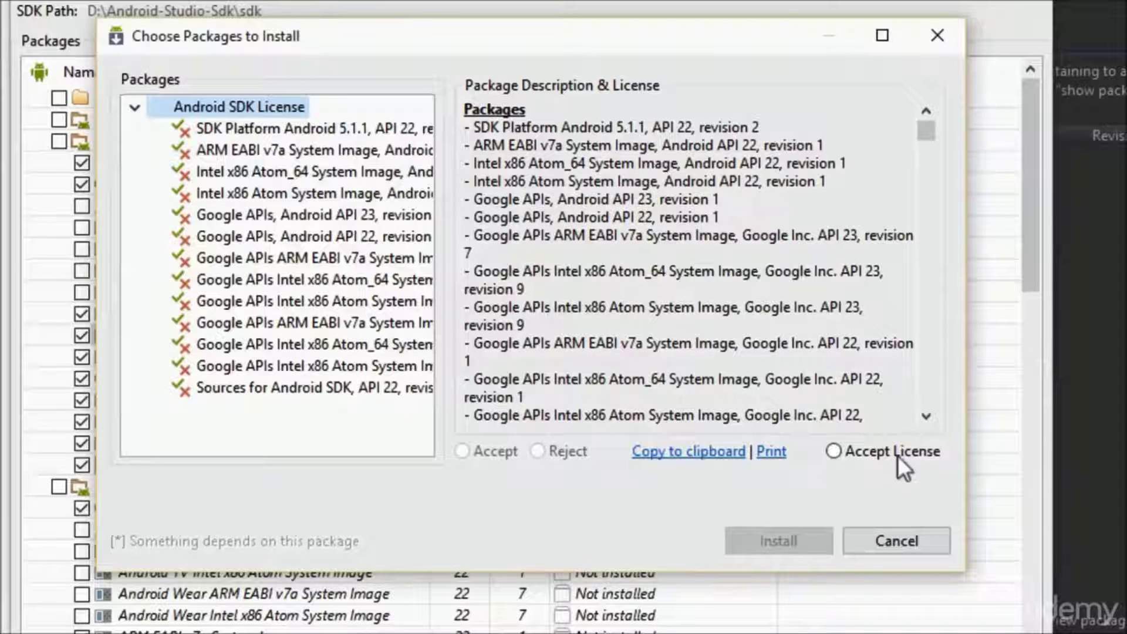
pyautogui.click(918, 451)
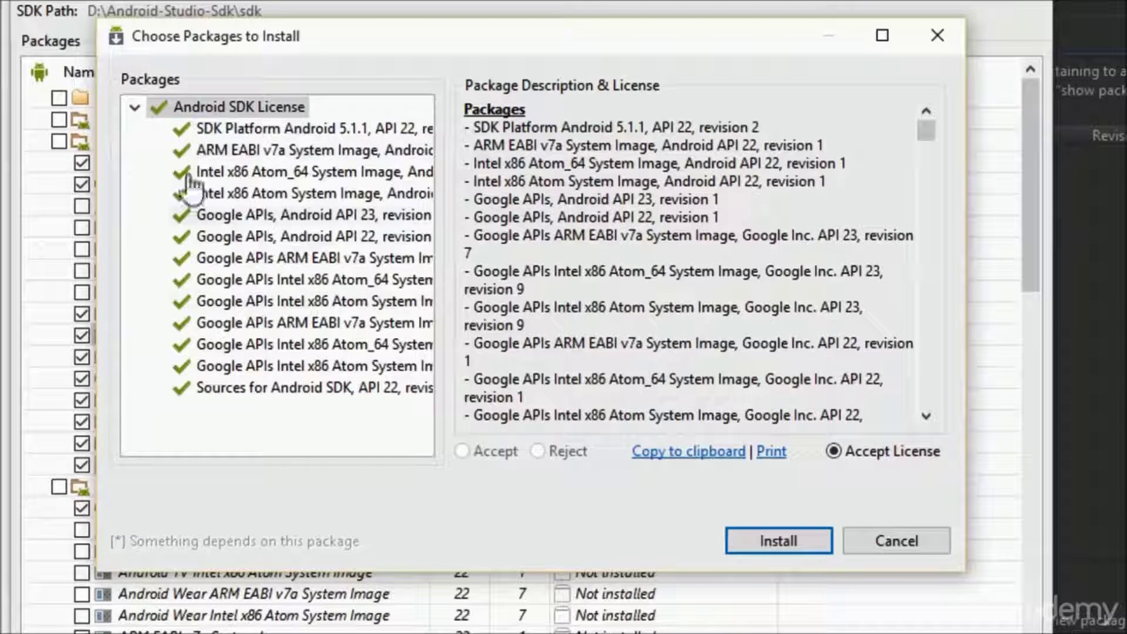
pyautogui.click(131, 116)
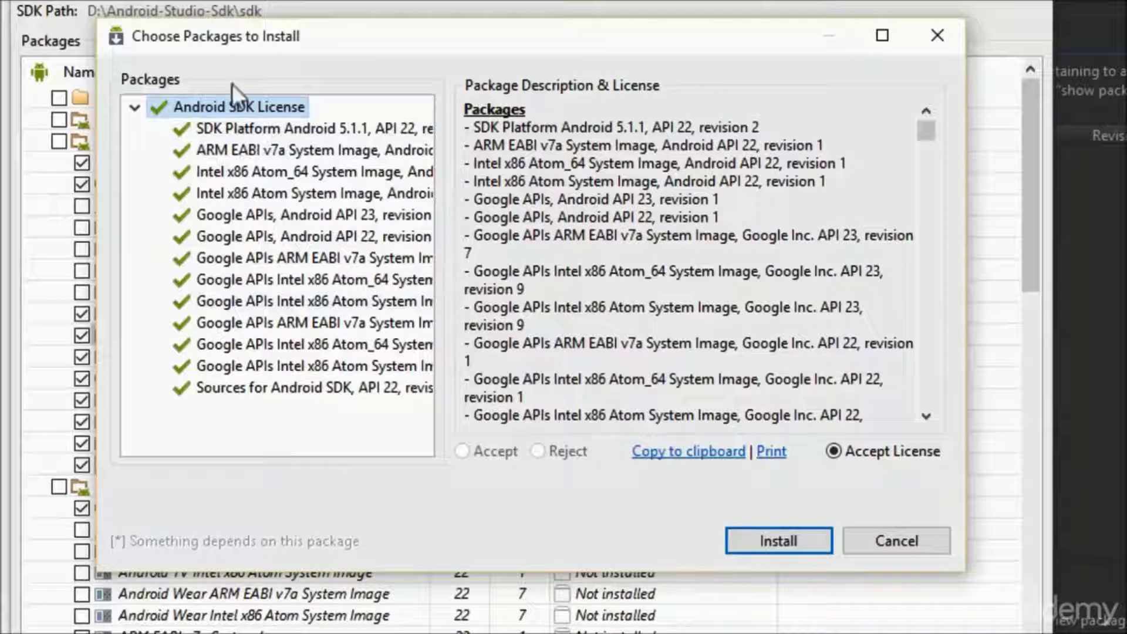
pyautogui.click(213, 104)
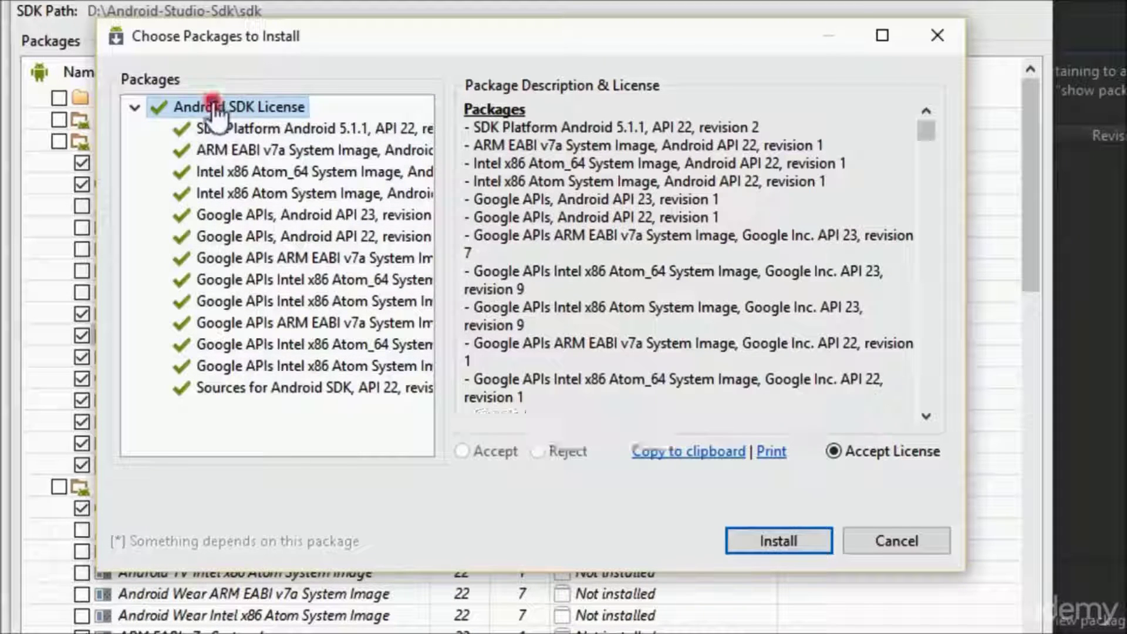
pyautogui.click(135, 107)
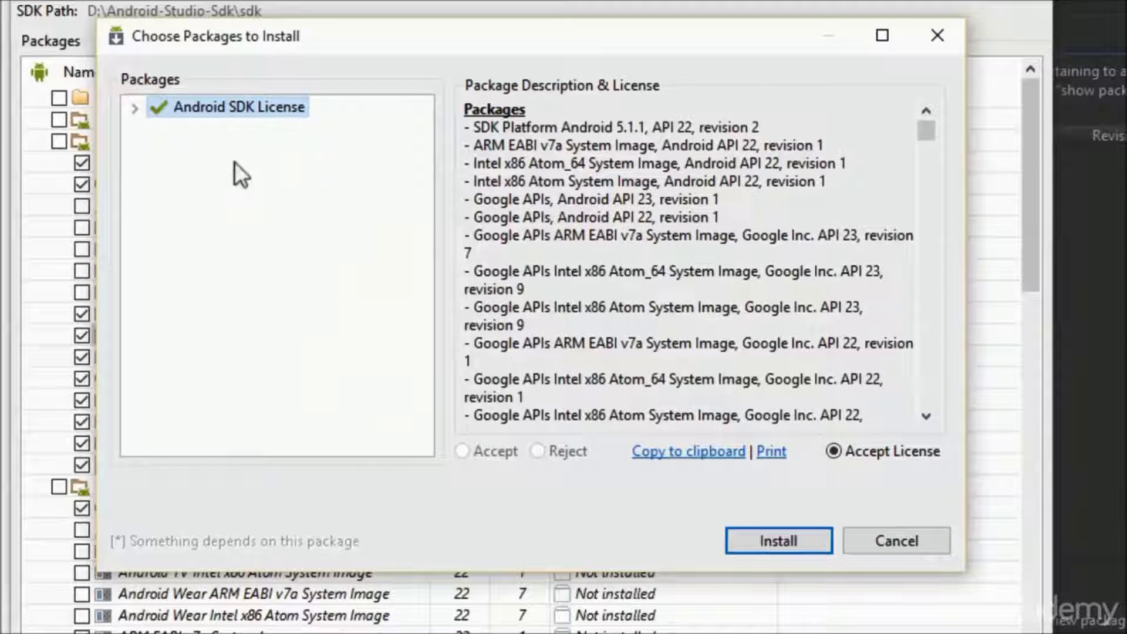
pyautogui.click(222, 110)
pyautogui.click(772, 534)
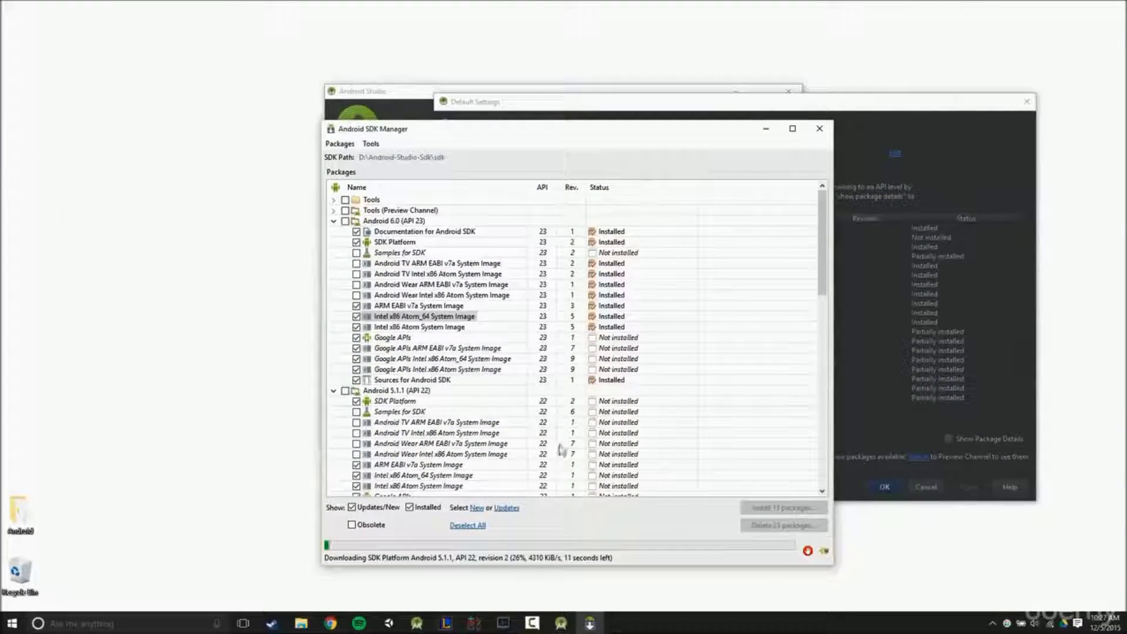
pyautogui.scroll(-10, 539, 316)
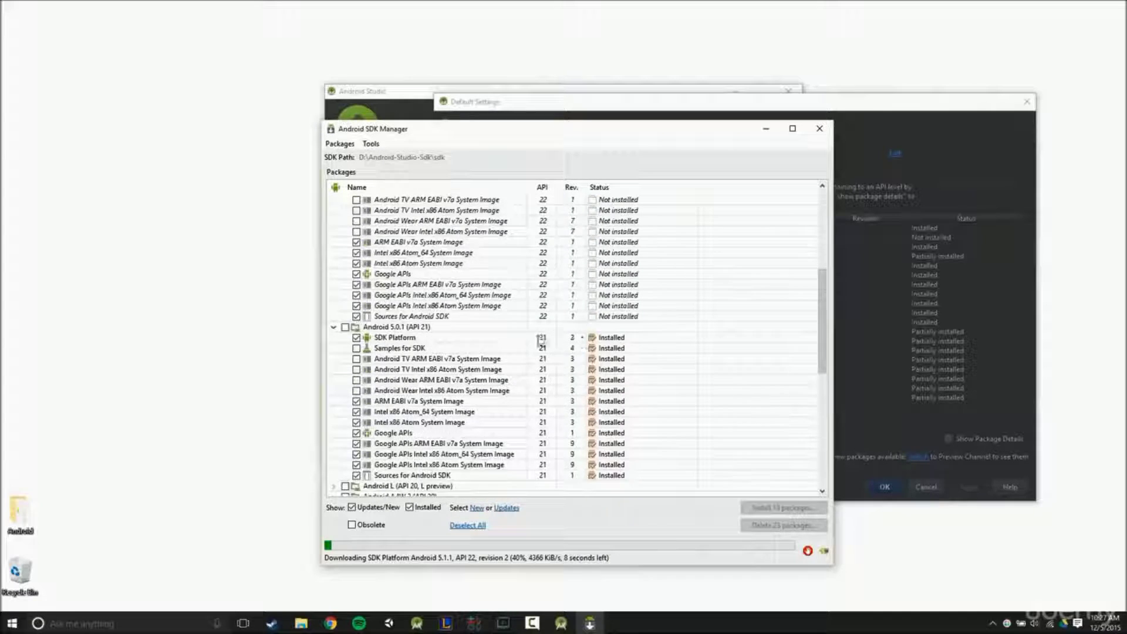
pyautogui.scroll(6, 597, 392)
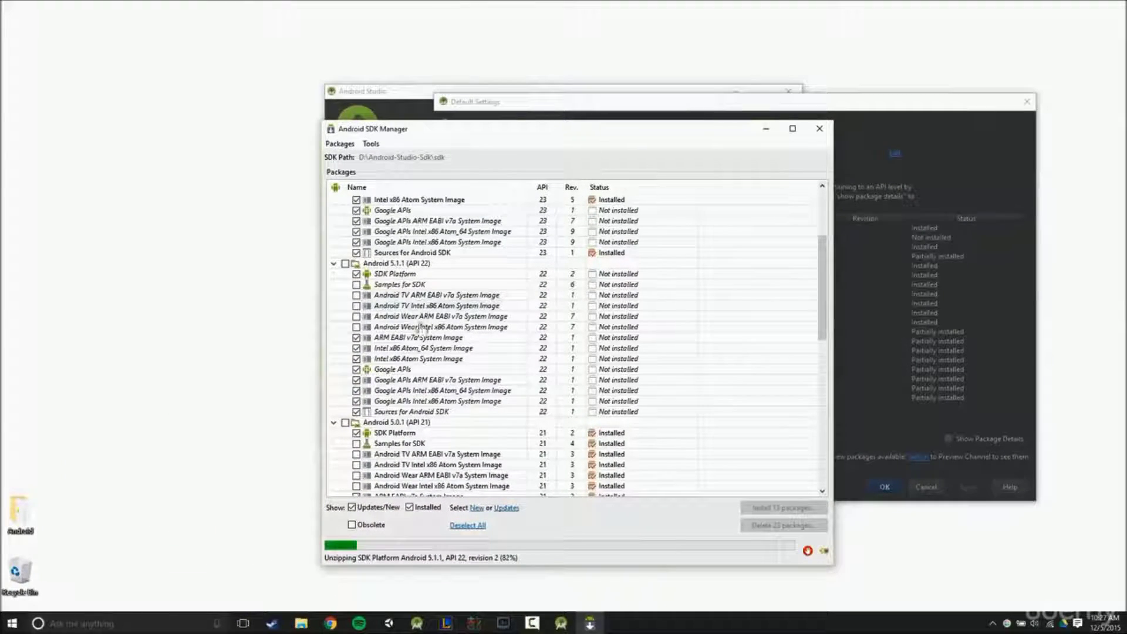
pyautogui.scroll(4, 446, 383)
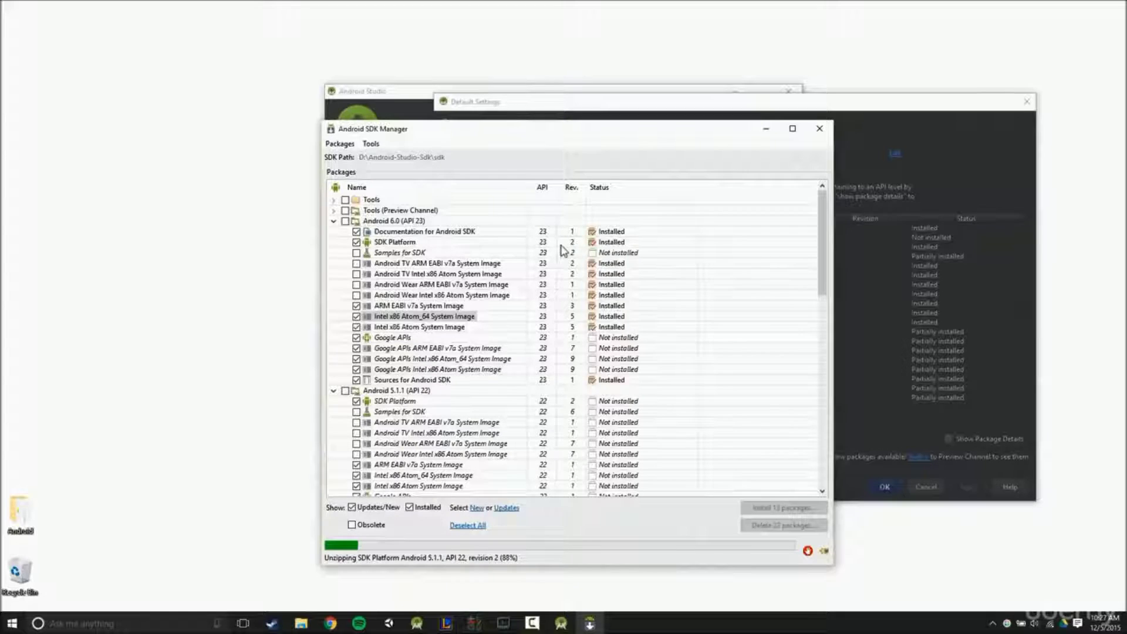